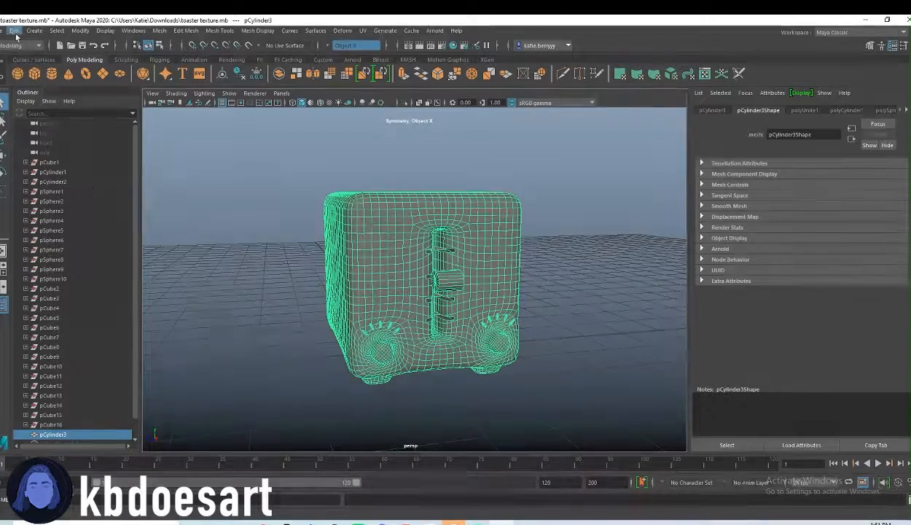
Delete all construction history in the scene and add an Arnold skydome light.
mouse_move(48, 158)
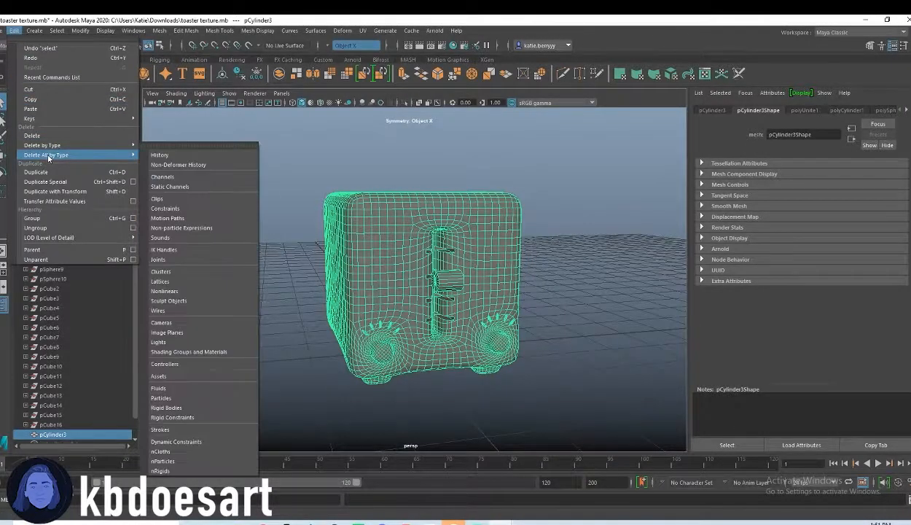
click(170, 156)
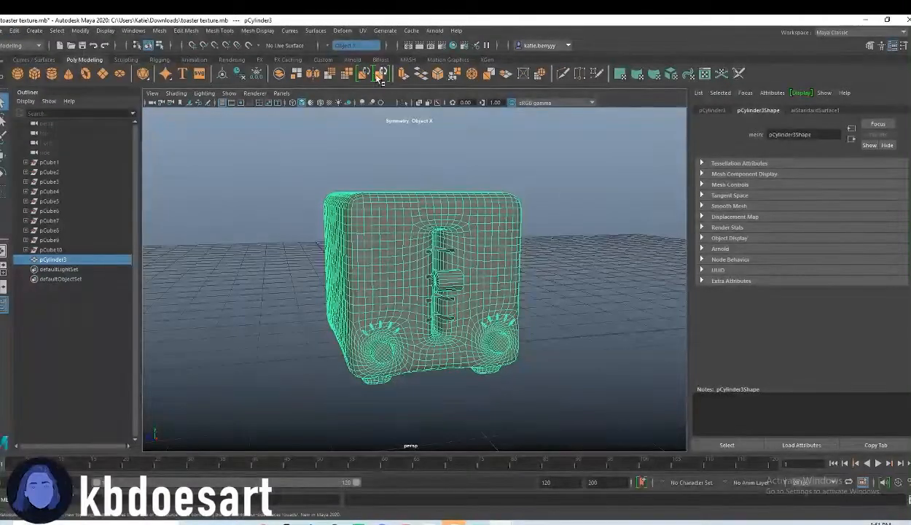
click(353, 60)
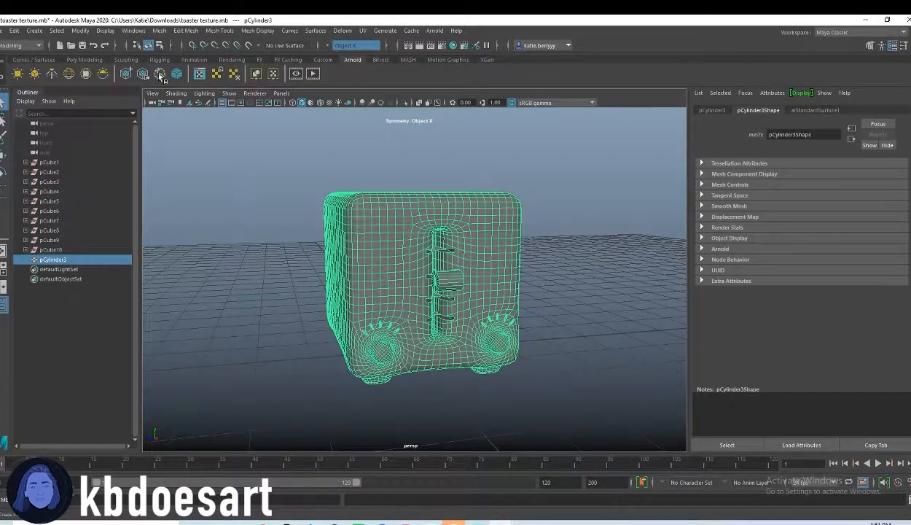
click(68, 74)
alt+drag(530, 380, 503, 366)
Assign a new Arnold aiStandardSurface material to the whole toaster mesh.
click(437, 265)
alt+drag(387, 328, 362, 229)
right_click(365, 232)
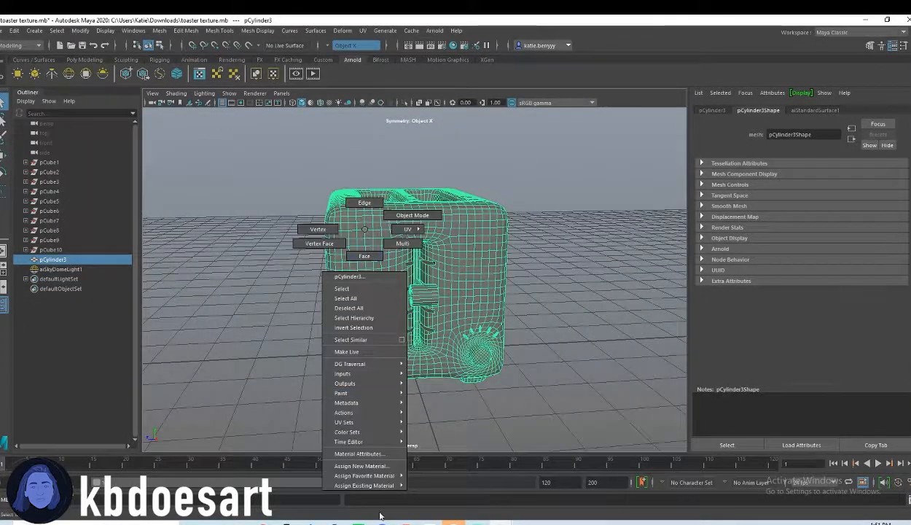
click(382, 466)
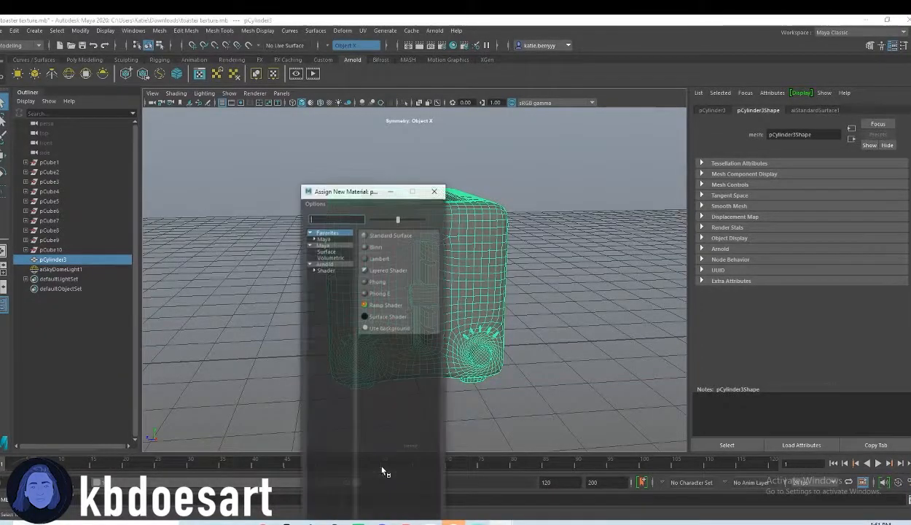
click(328, 269)
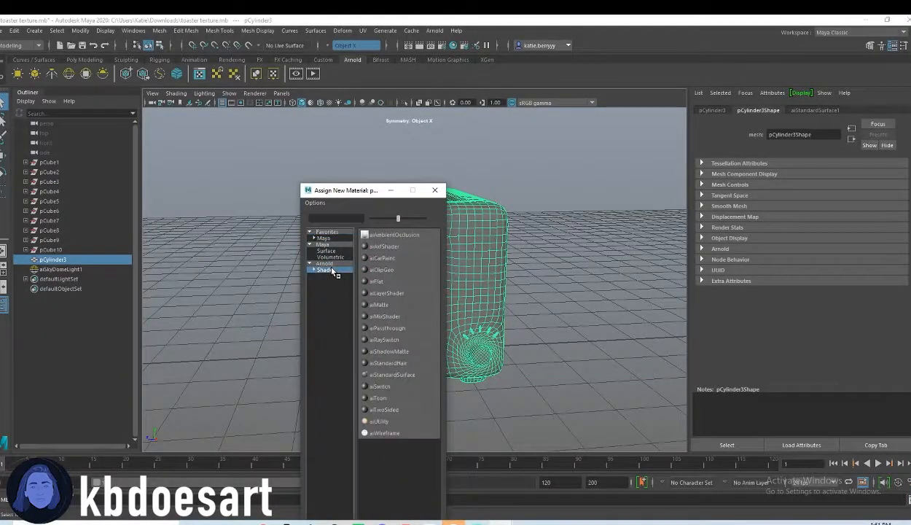
click(393, 374)
Set the toaster material's metalness to 0.812 and base color to light grey, and raise its specular roughness.
drag(818, 259, 867, 260)
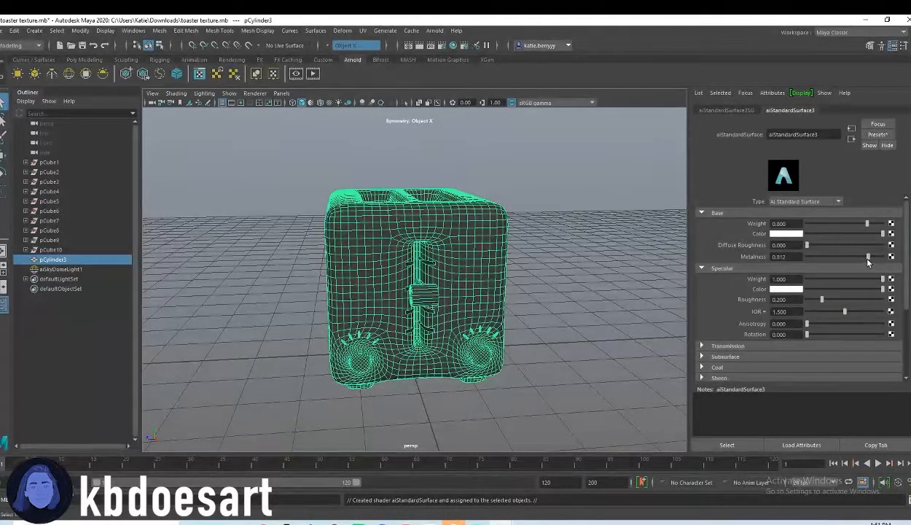
click(787, 233)
drag(820, 283, 807, 285)
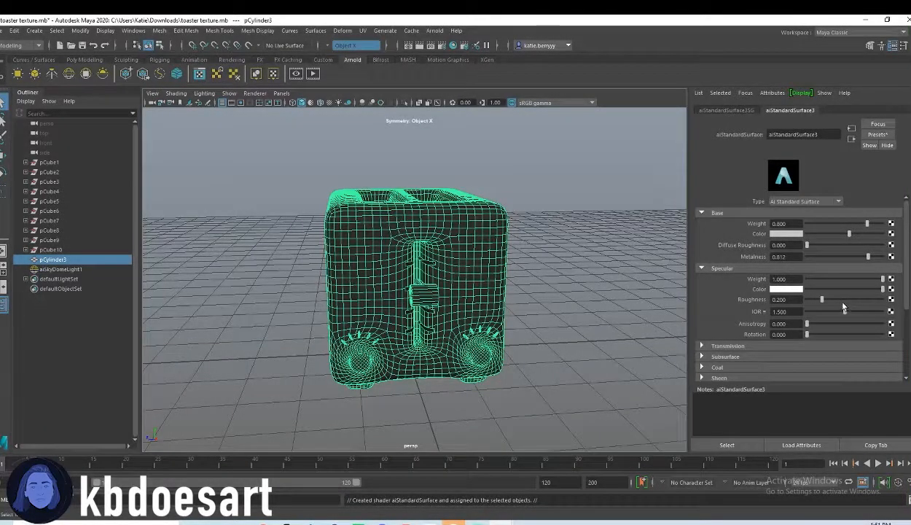
drag(842, 305, 853, 304)
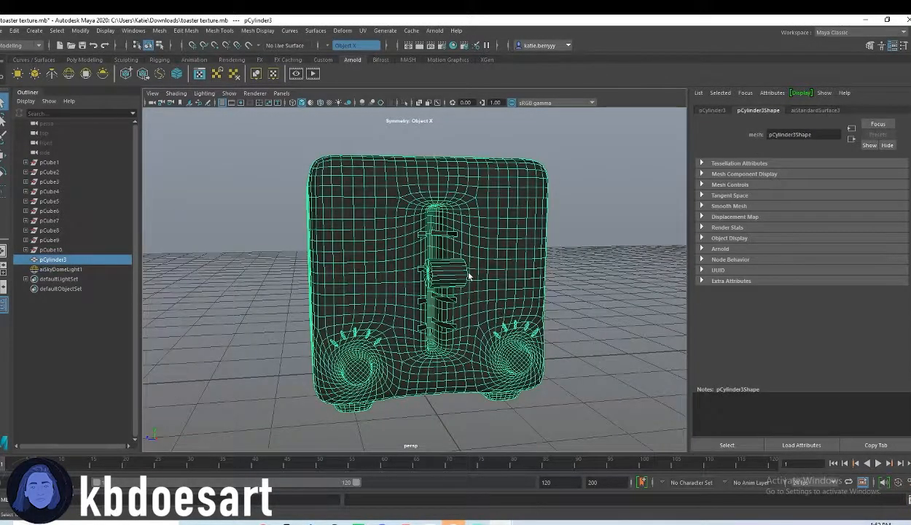
Select the faces of the toaster's lever knob and of the arm connecting it to the slot.
right_drag(470, 263, 532, 289)
alt+drag(531, 290, 531, 281)
mouse_move(645, 303)
alt+mouse_down()
mouse_move(529, 299)
mouse_move(551, 289)
alt+mouse_up()
mouse_move(611, 289)
mouse_down()
mouse_move(553, 252)
mouse_move(609, 284)
mouse_up()
mouse_move(672, 293)
alt+mouse_down()
mouse_move(620, 297)
mouse_move(427, 346)
mouse_move(460, 299)
alt+mouse_up()
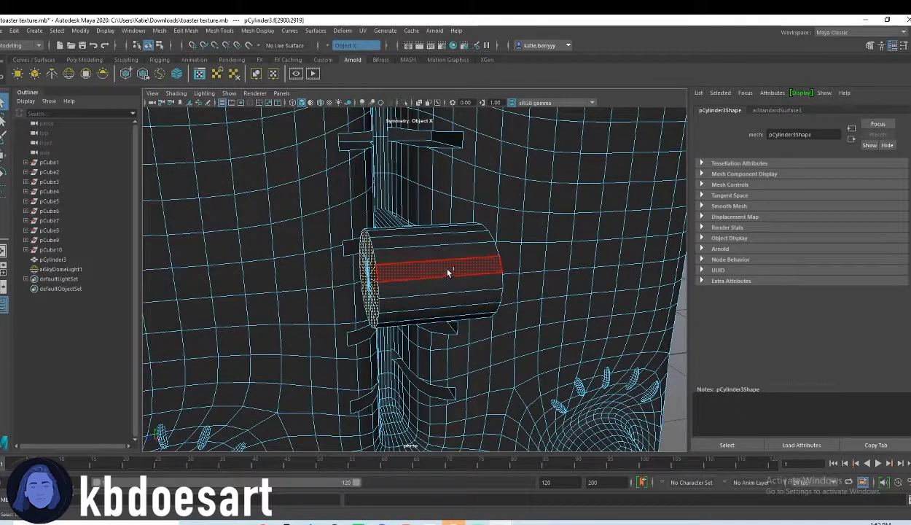
mouse_move(422, 267)
mouse_down()
mouse_move(437, 284)
mouse_move(427, 260)
mouse_up()
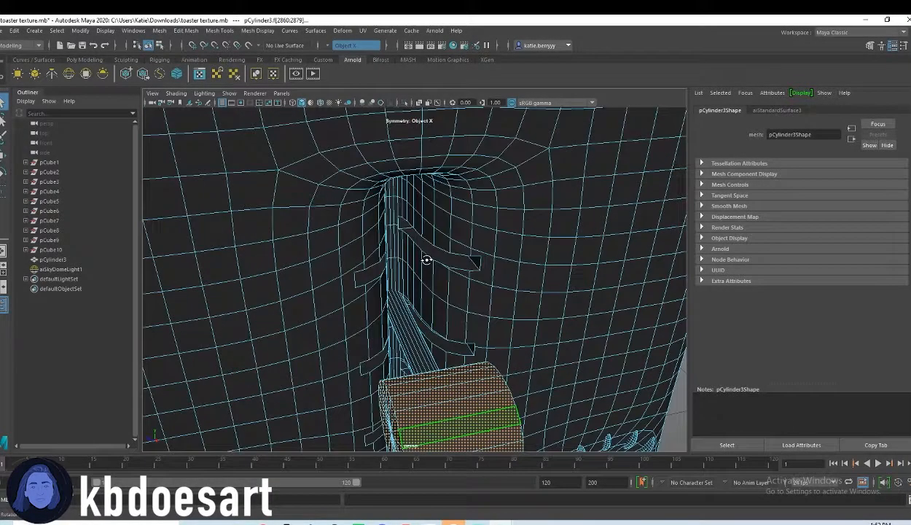
shift+click(410, 332)
shift+double_click(412, 335)
Add the raised tick marks above both dials to the face selection.
alt+drag(491, 388, 493, 347)
scroll(488, 346, down, 5)
scroll(342, 276, up, 6)
alt+middle_drag(299, 256, 436, 311)
scroll(393, 295, up, 2)
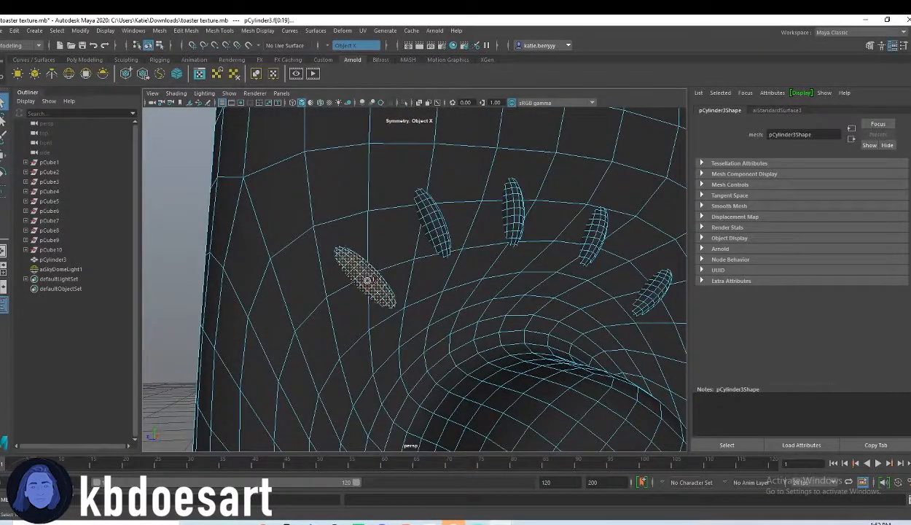
shift+double_click(438, 227)
shift+double_click(517, 219)
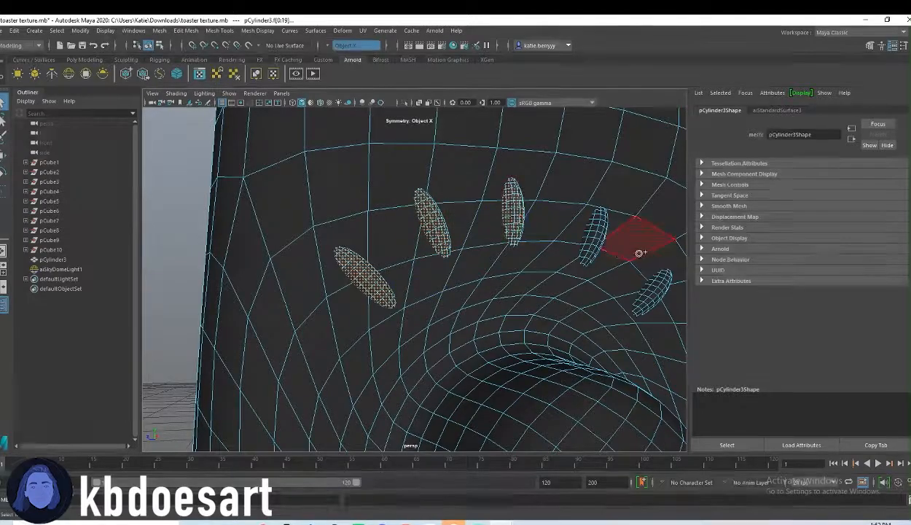
shift+double_click(595, 234)
shift+double_click(661, 293)
scroll(661, 294, down, 3)
alt+middle_drag(659, 294, 419, 283)
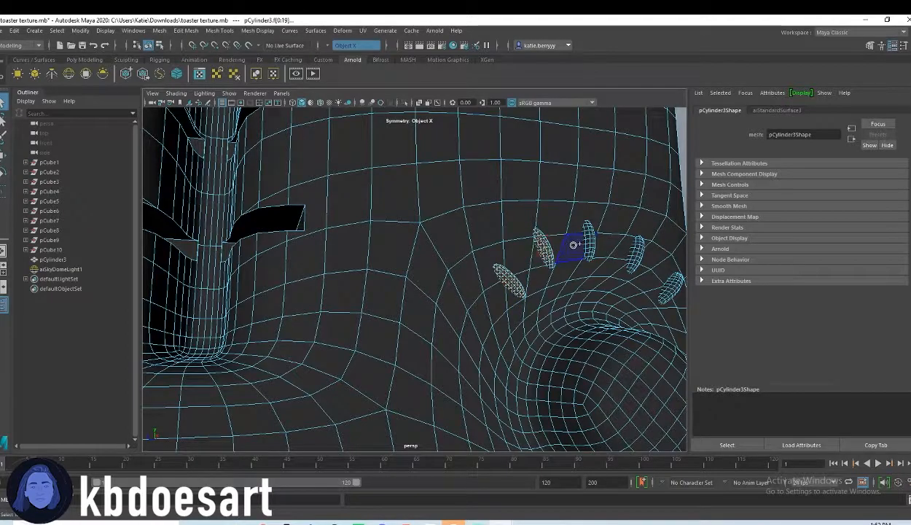
shift+double_click(623, 251)
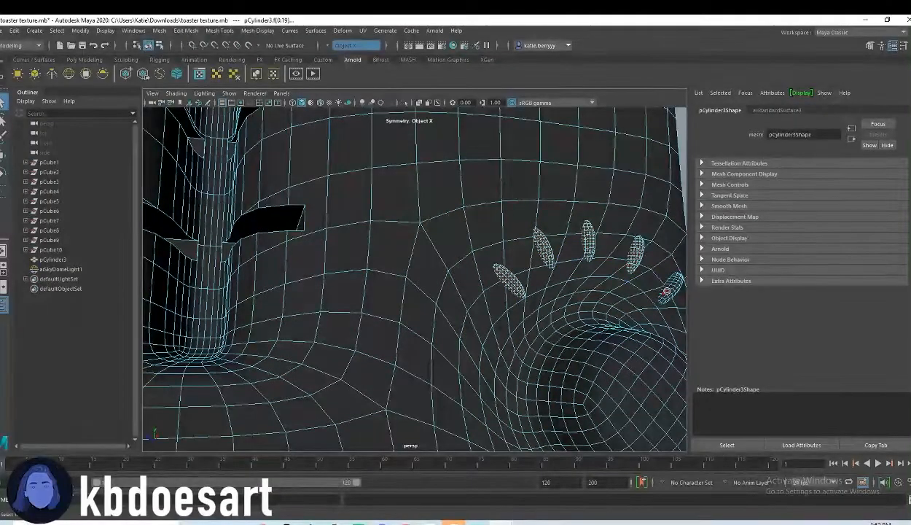
Add the side and front faces of the round dial knobs to the face selection.
alt+drag(636, 347, 564, 318)
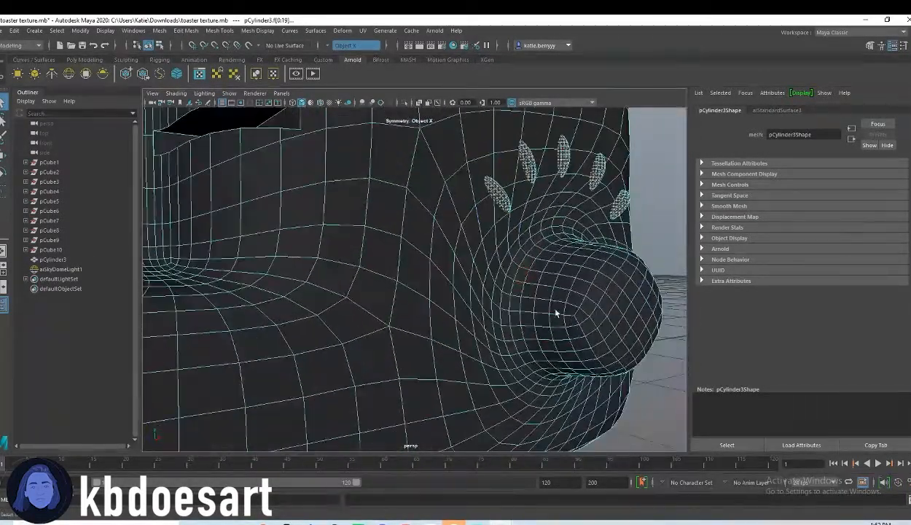
shift+double_click(536, 271)
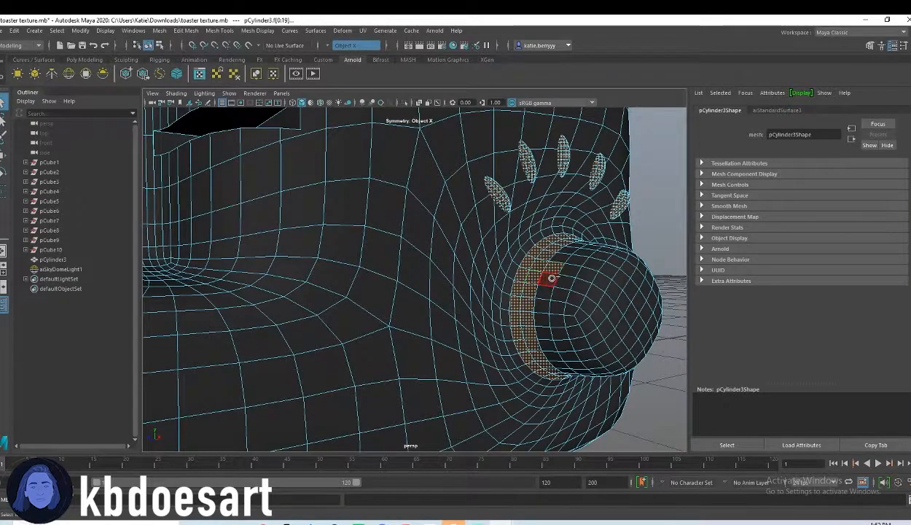
shift+double_click(551, 278)
shift+double_click(569, 282)
shift+double_click(580, 289)
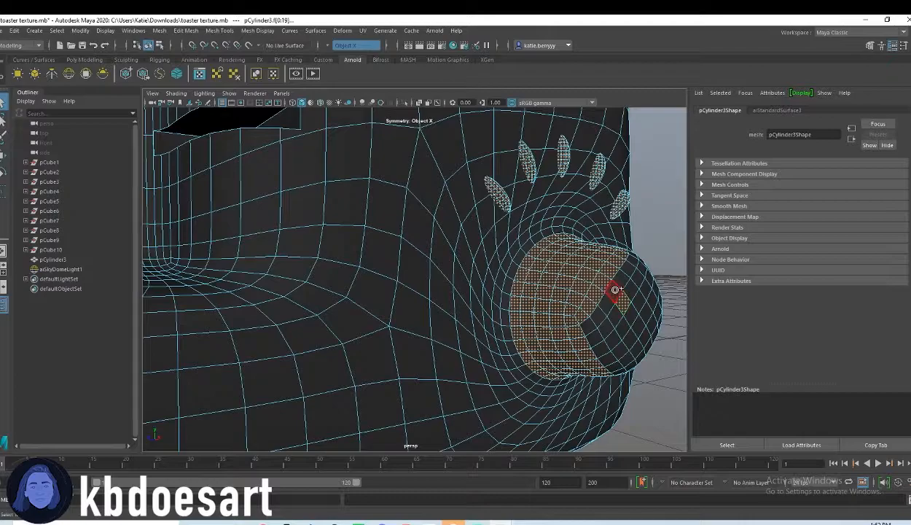
alt+drag(647, 319, 392, 301)
alt+middle_drag(191, 234, 412, 228)
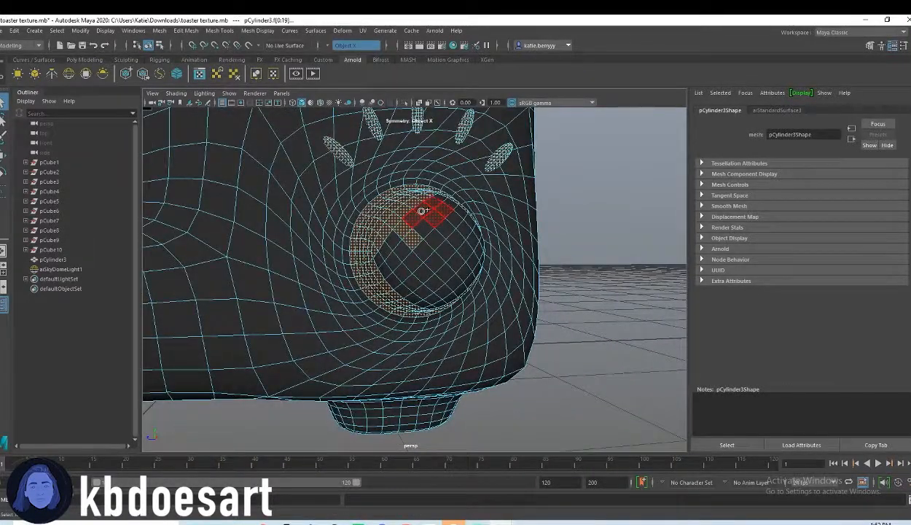
mouse_move(452, 197)
shift+mouse_down()
mouse_move(457, 260)
mouse_move(305, 245)
mouse_move(304, 321)
mouse_move(417, 274)
shift+mouse_up()
mouse_move(417, 274)
shift+mouse_down()
mouse_move(339, 287)
mouse_move(402, 335)
mouse_move(571, 312)
shift+mouse_up()
Add the faces of the toaster's feet to the selection, working from the front orthographic view.
scroll(401, 335, down, 6)
alt+middle_drag(570, 312, 482, 336)
alt+drag(532, 381, 535, 374)
alt+middle_drag(535, 374, 410, 318)
alt+right_drag(410, 318, 539, 319)
alt+drag(539, 320, 538, 295)
key(space)
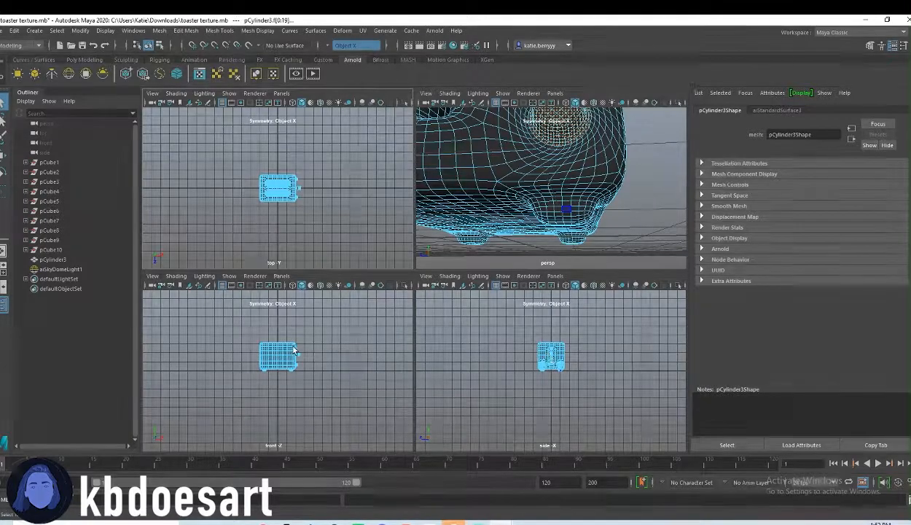
key(space)
scroll(386, 281, up, 10)
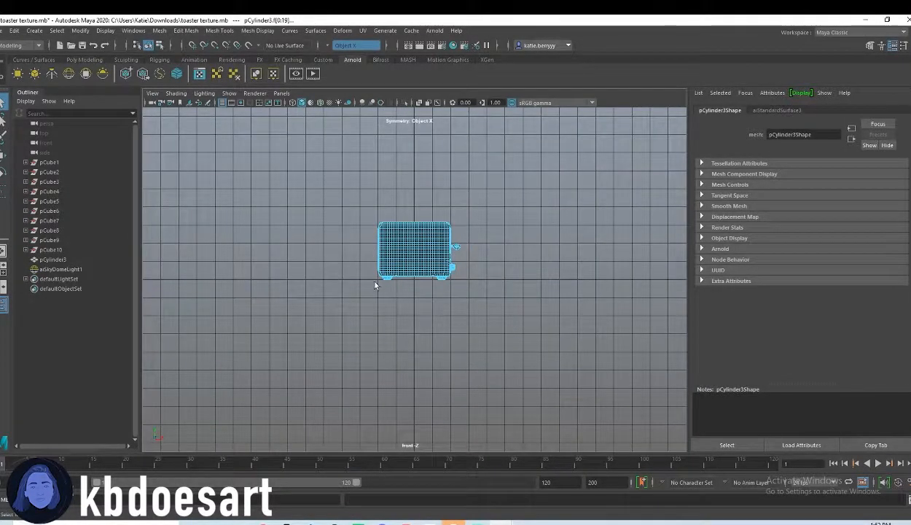
alt+middle_drag(264, 284, 463, 305)
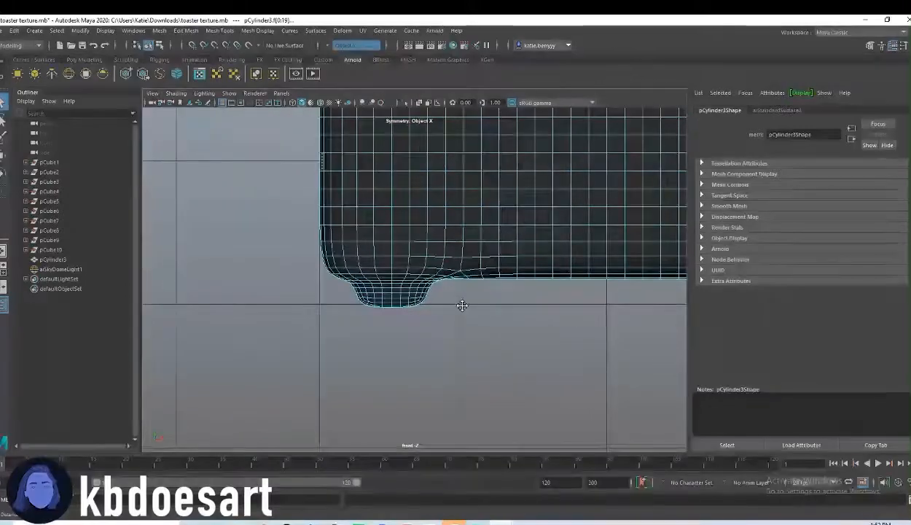
drag(488, 322, 305, 285)
alt+middle_drag(581, 332, 258, 344)
key(space)
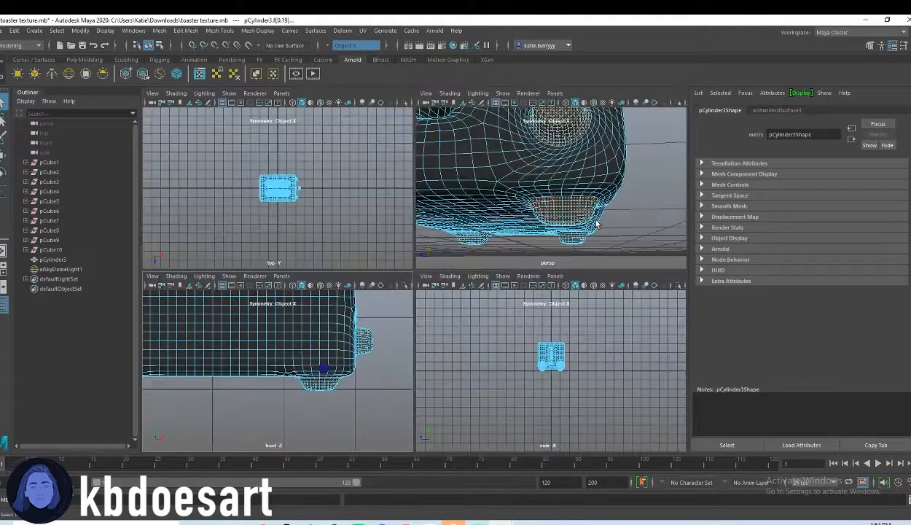
key(space)
alt+drag(596, 222, 599, 271)
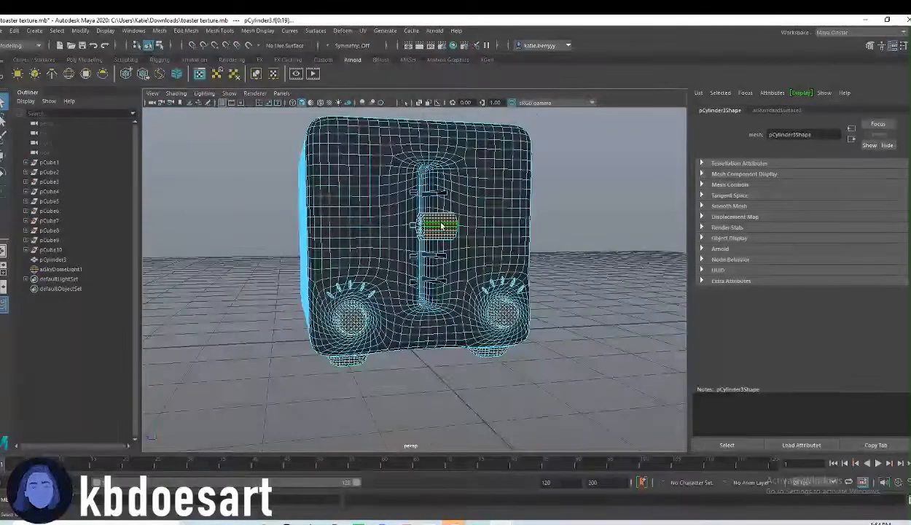
Assign a new aiStandardSurface material to the selected lever, tick mark, dial and foot faces.
right_drag(441, 221, 450, 456)
click(341, 275)
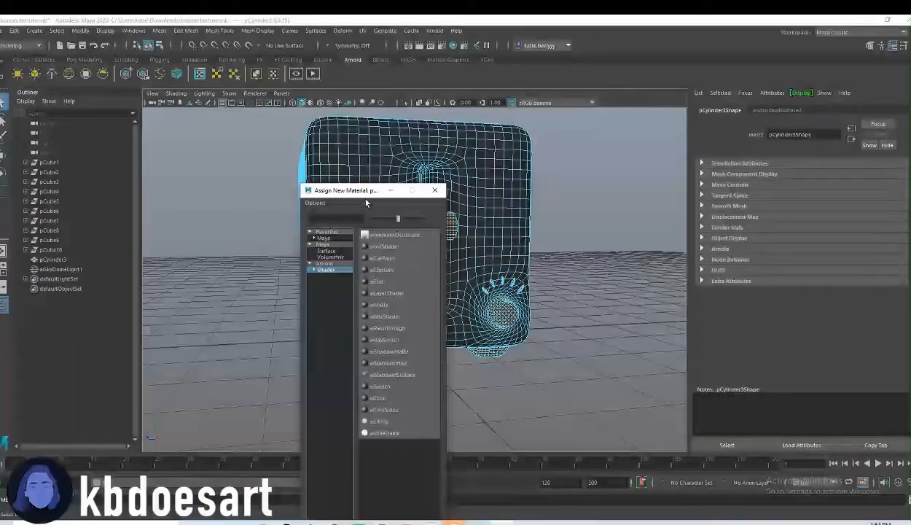
click(379, 376)
Set the new material's base color to black, diffuse roughness to 0.818 and specular roughness to 0.714.
click(781, 234)
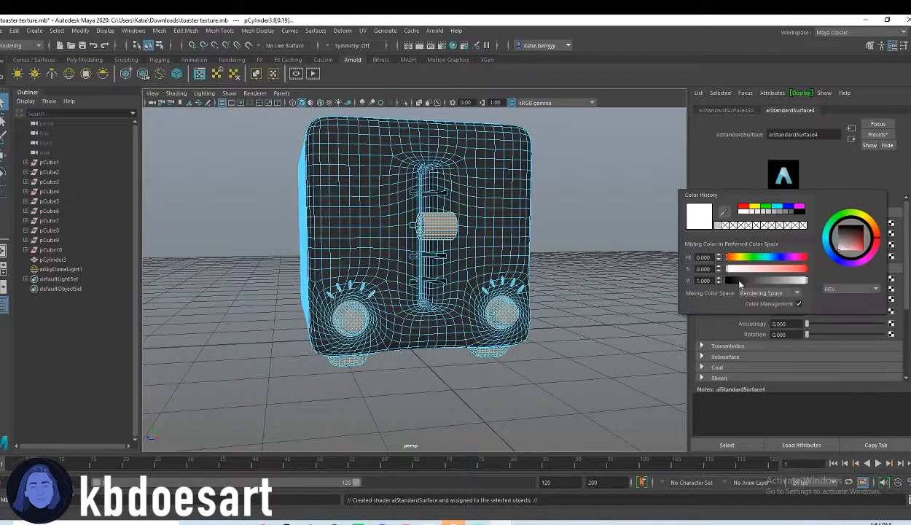
drag(738, 282, 726, 282)
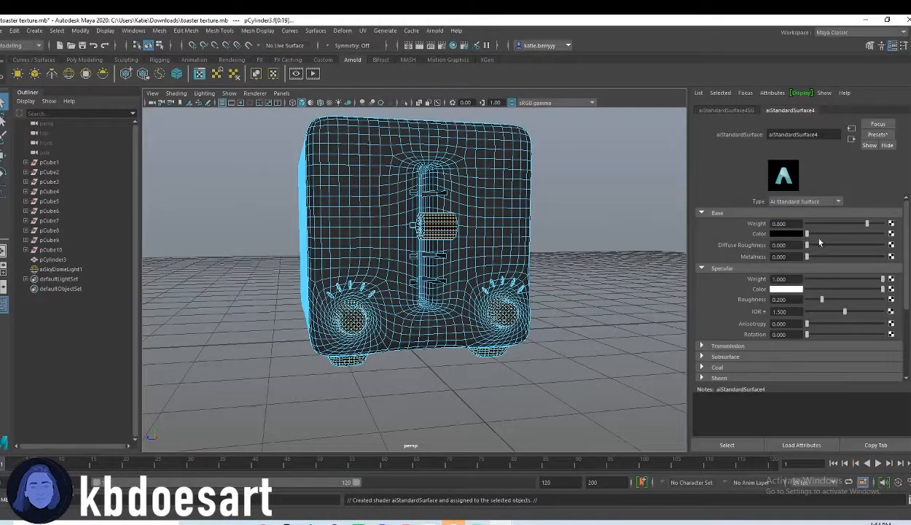
drag(825, 247, 868, 245)
drag(836, 300, 860, 301)
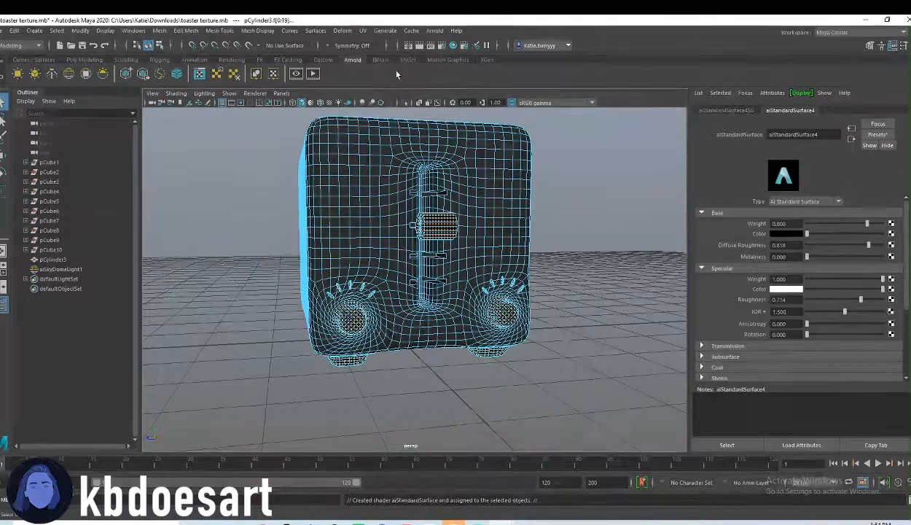
Start an Arnold render of the toaster and save the scene file.
click(434, 31)
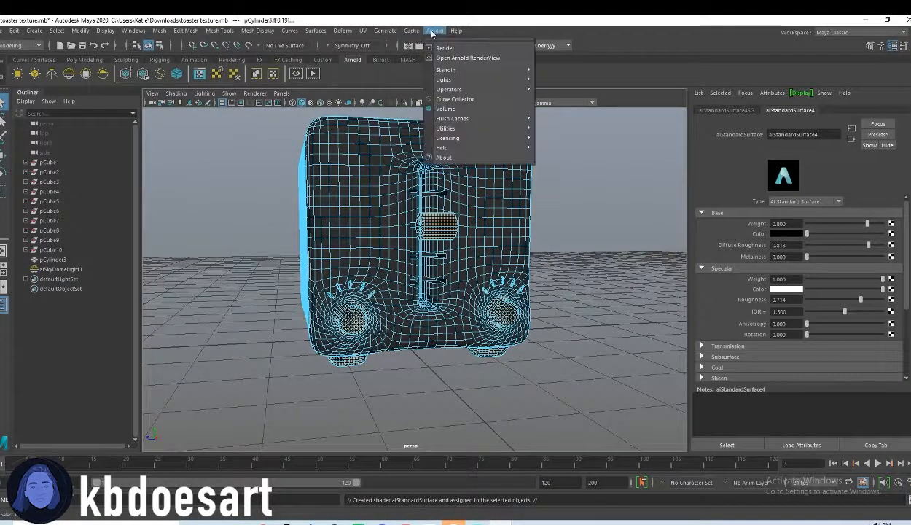
click(443, 49)
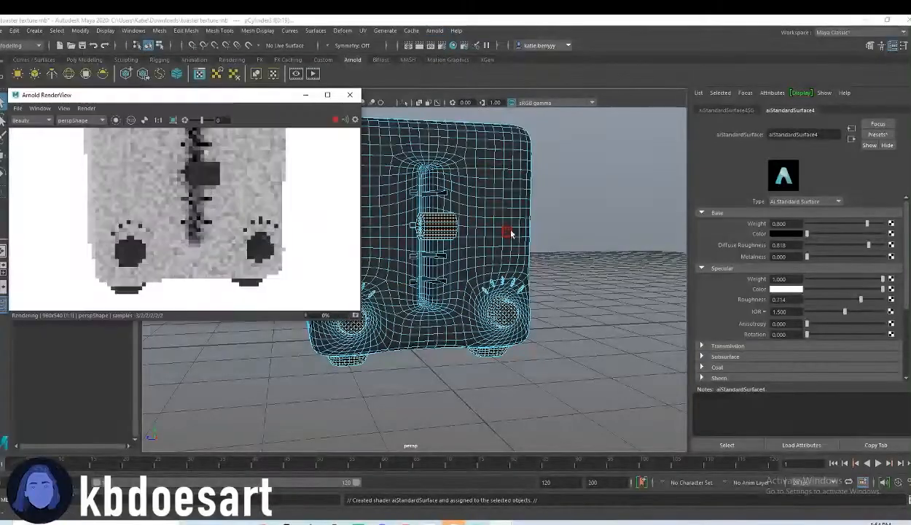
key(ctrl+s)
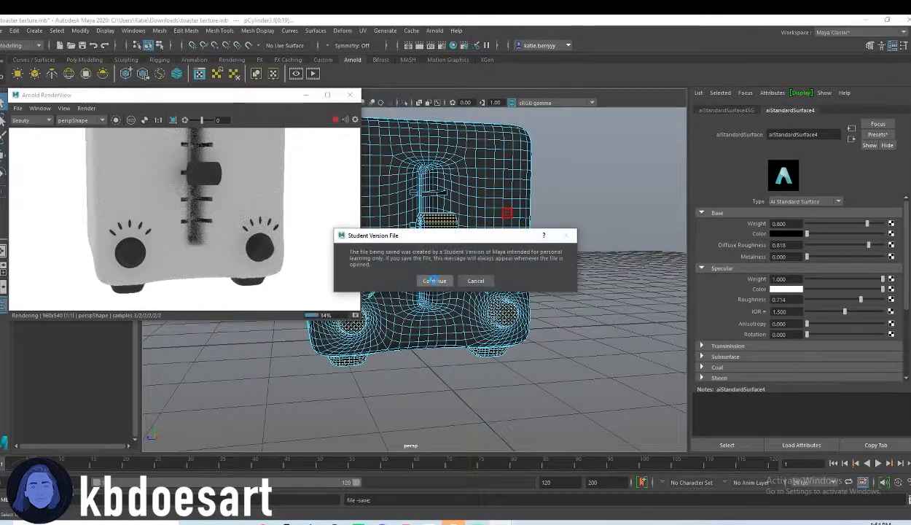
click(430, 277)
Create a polygon plane beneath the toaster and scale it up into a large ground surface.
alt+drag(522, 234, 554, 248)
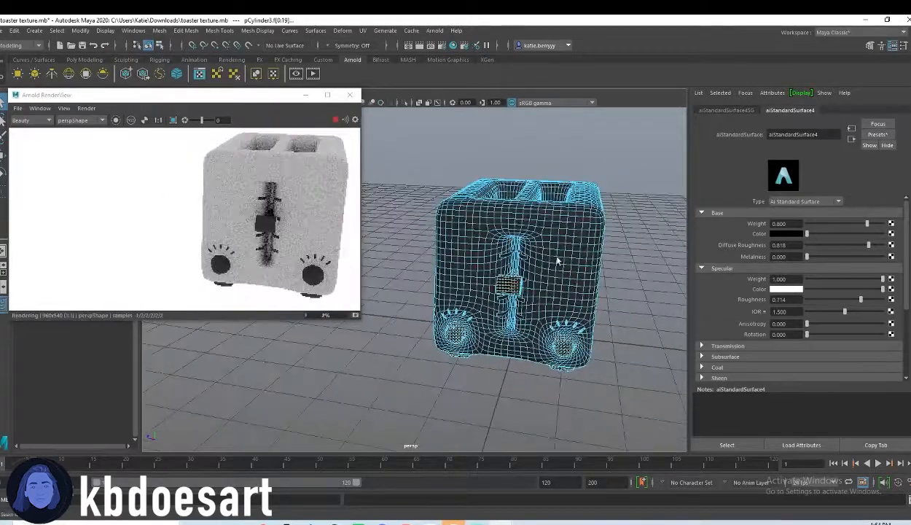
scroll(248, 221, down, 3)
drag(266, 220, 217, 220)
alt+right_drag(454, 242, 560, 247)
alt+middle_drag(561, 247, 532, 242)
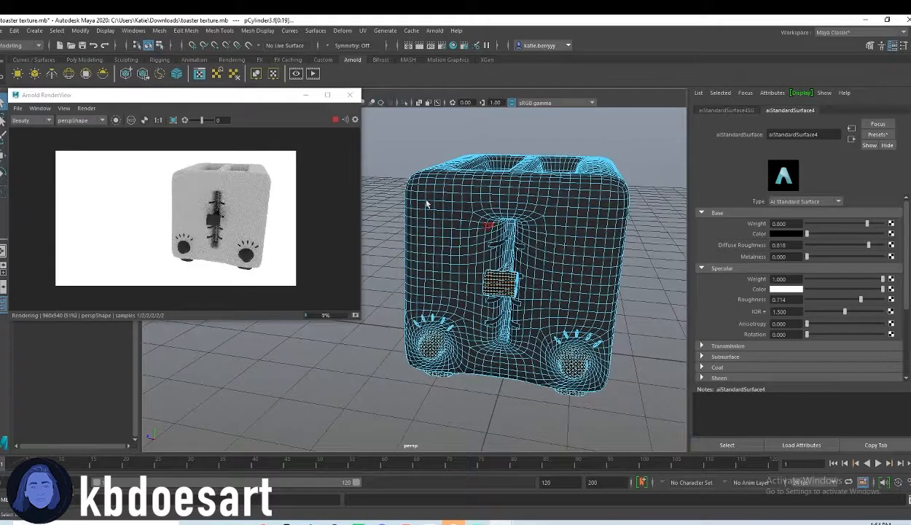
click(84, 59)
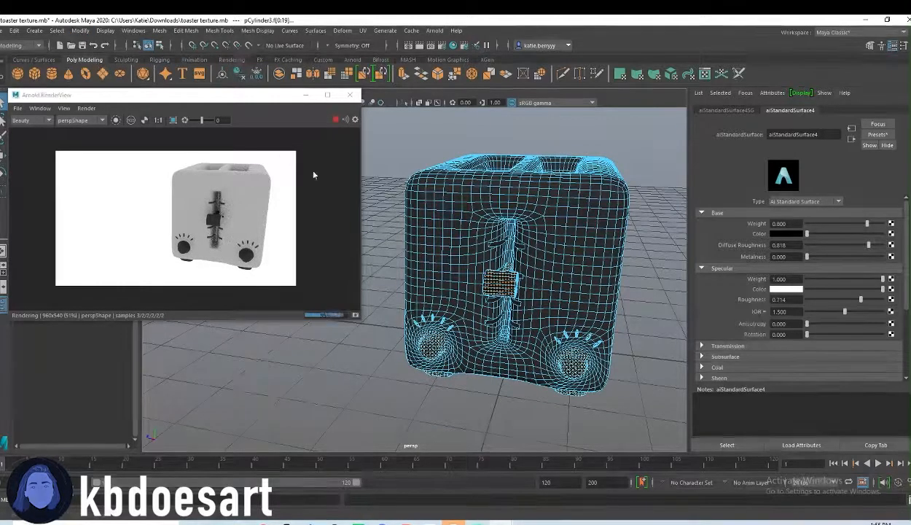
click(103, 73)
key(r)
drag(514, 342, 552, 334)
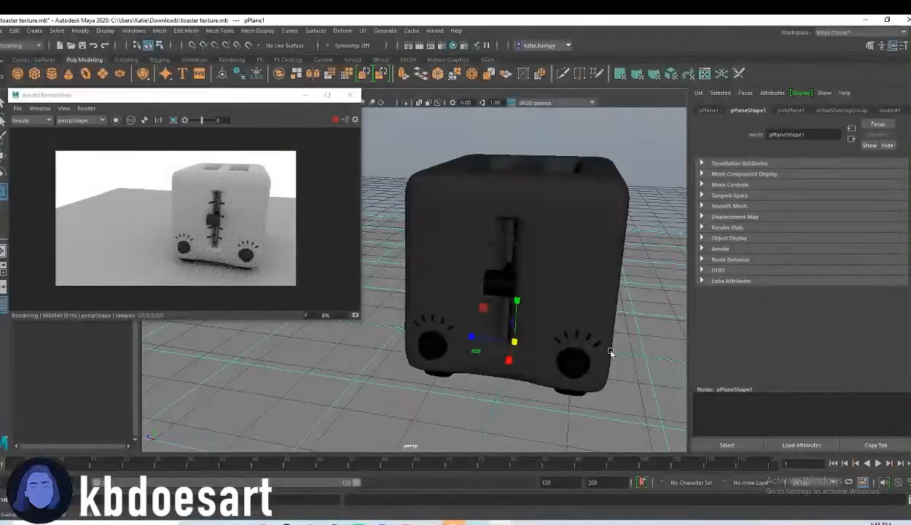
Assign a new aiStandardSurface material to the ground plane and map a checker texture to its base color.
right_click(381, 274)
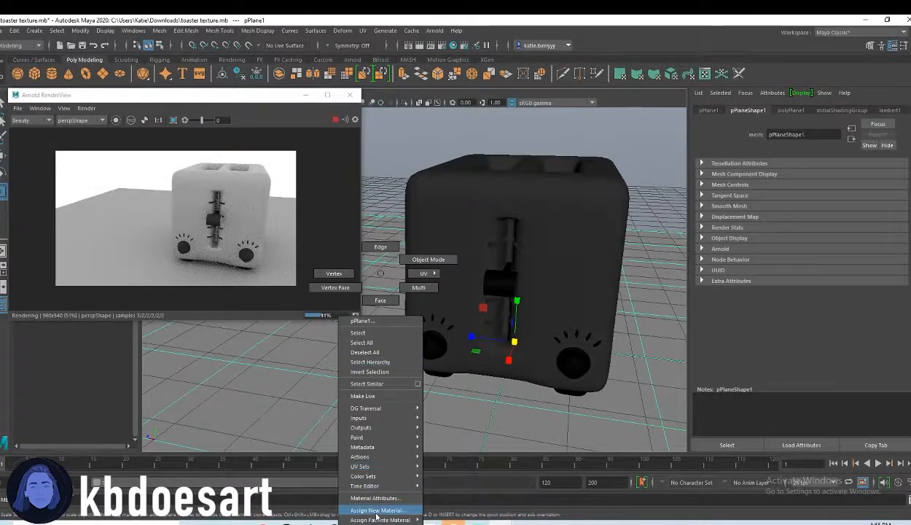
click(376, 510)
click(325, 270)
click(381, 374)
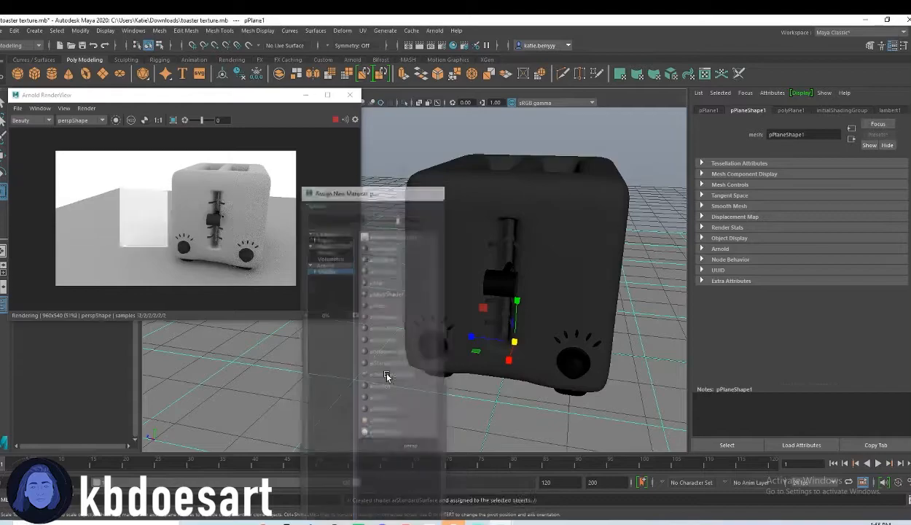
click(892, 235)
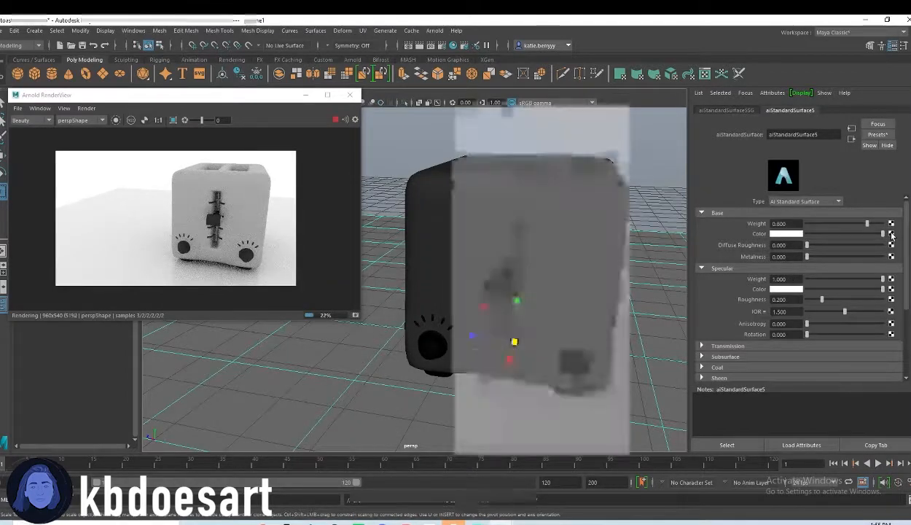
click(526, 161)
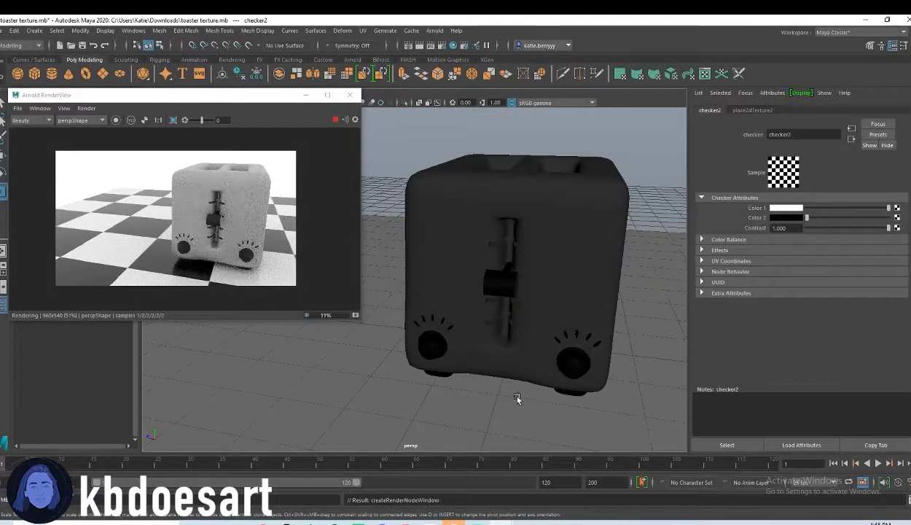
Select the ground plane and move it down slightly beneath the toaster's feet.
alt+drag(458, 383, 483, 366)
click(499, 363)
drag(490, 322, 515, 353)
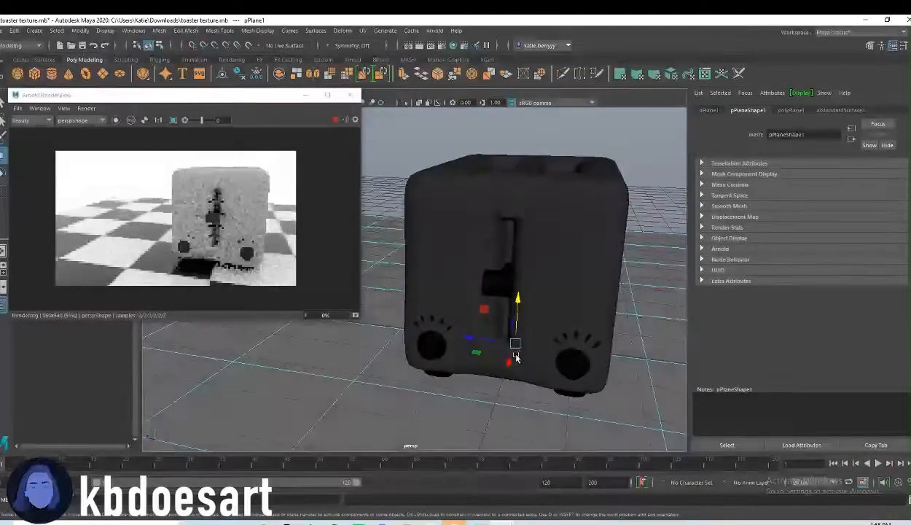
Select the toaster and set its body material aiStandardSurface3 to a metalness of 0.961.
scroll(516, 320, down, 3)
click(509, 315)
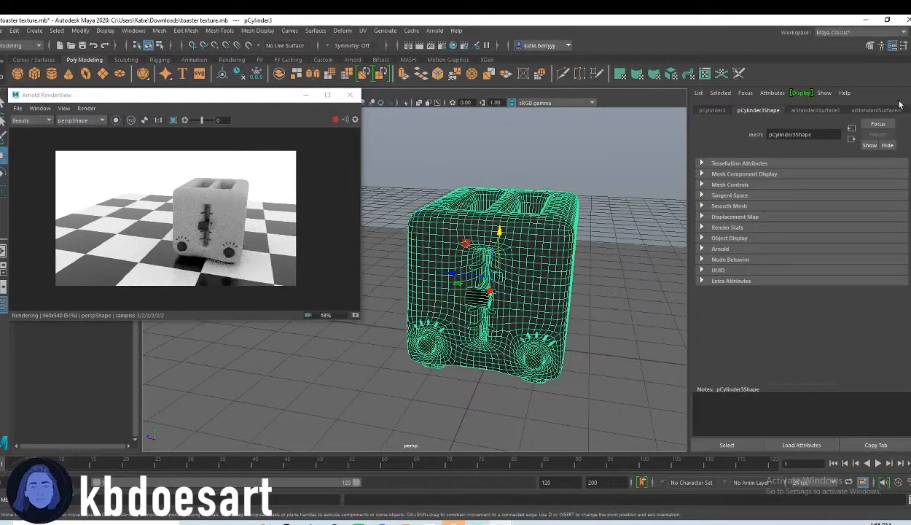
click(815, 110)
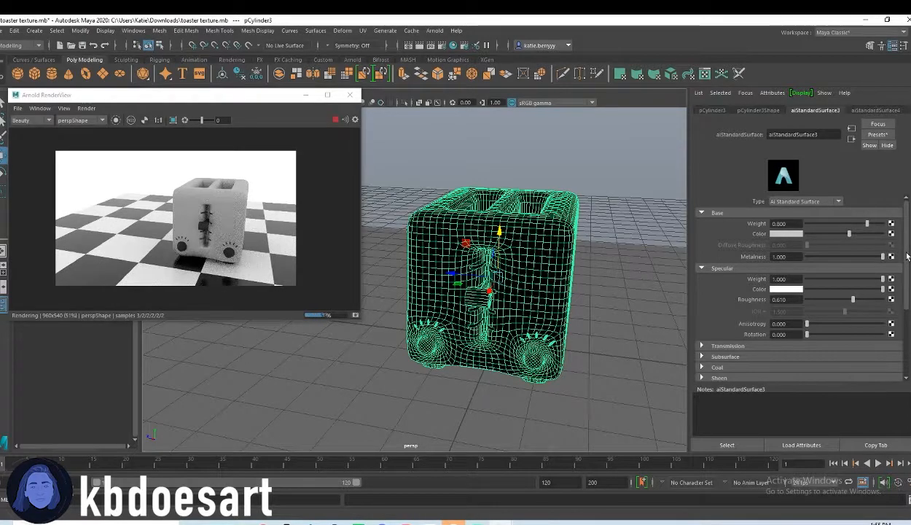
click(879, 255)
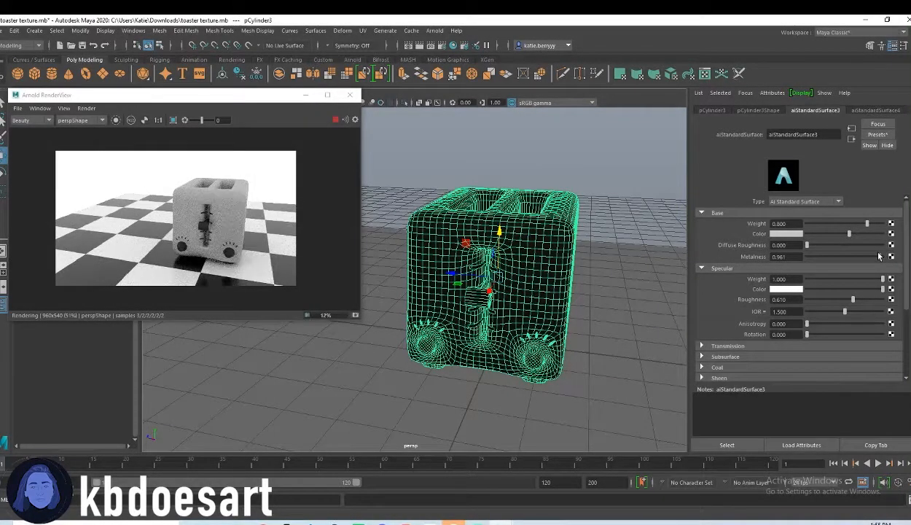
Set the black material's diffuse roughness to 0.500 and metalness to 0.396, and light the viewport with all scene lights.
click(871, 110)
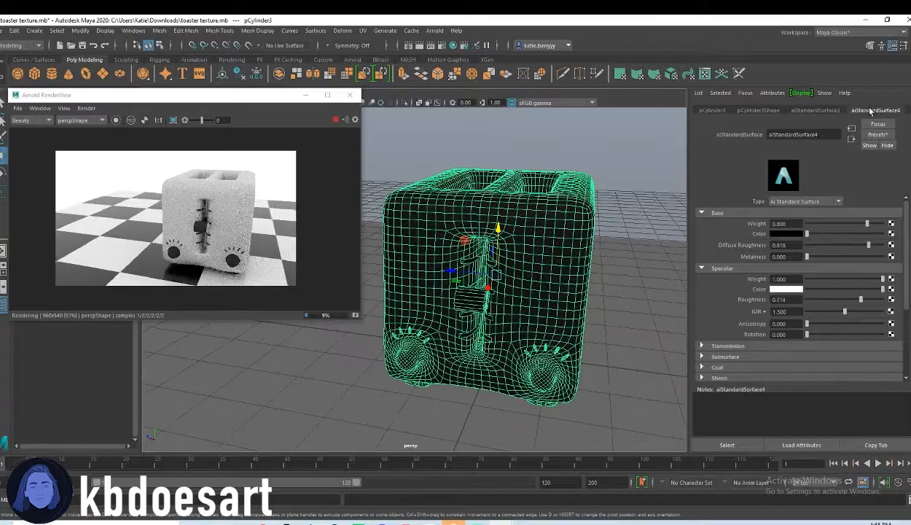
click(844, 245)
key(7)
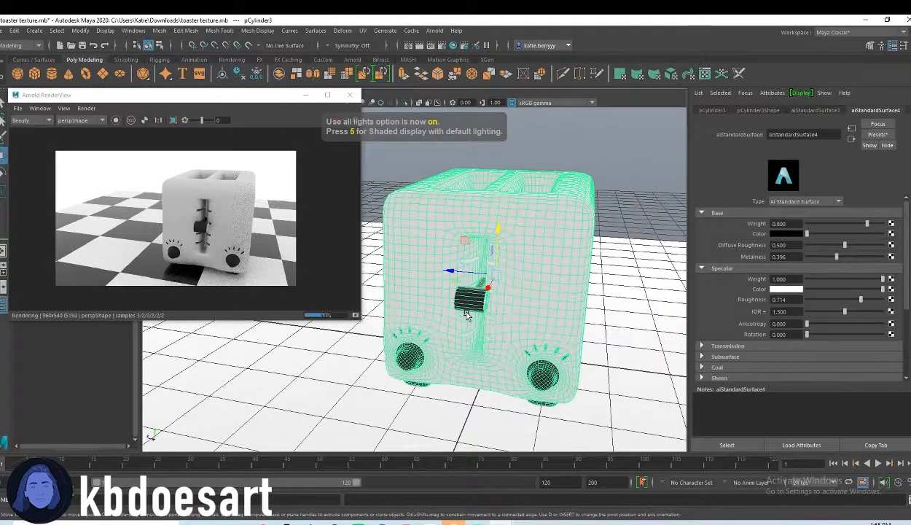
Enlarge the Arnold render window and inspect the rendered toaster up close.
drag(359, 319, 459, 437)
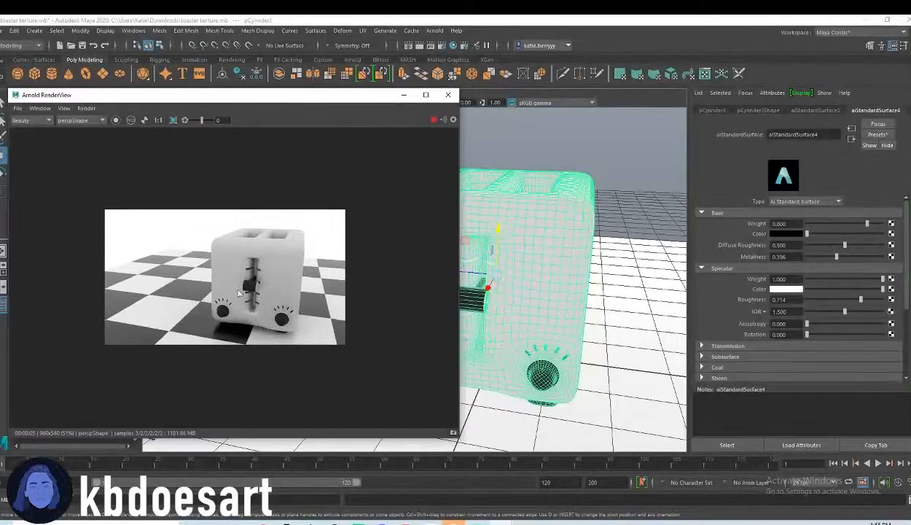
scroll(244, 294, up, 3)
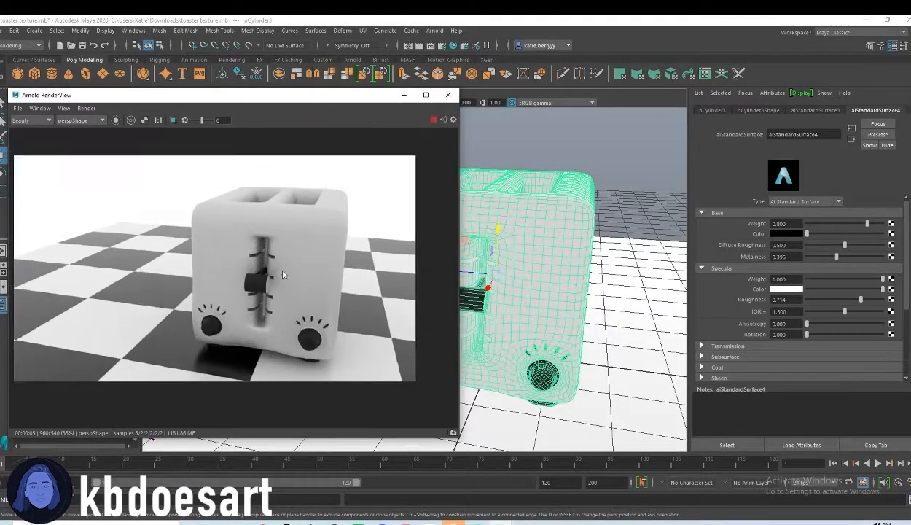
alt+middle_drag(271, 272, 292, 269)
Select the faces of the lever's end cap and assign the existing black material to them.
alt+middle_drag(541, 297, 591, 293)
alt+drag(592, 293, 505, 309)
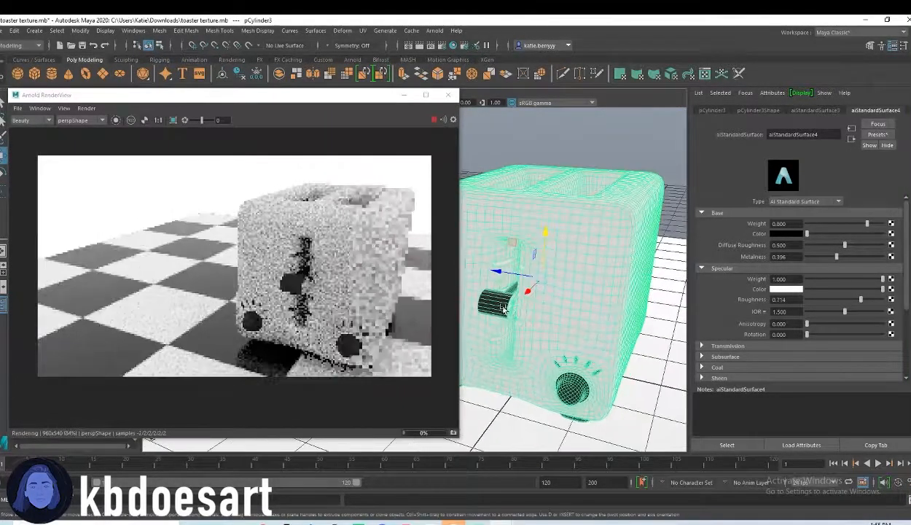
alt+right_drag(505, 308, 589, 353)
alt+drag(589, 353, 571, 312)
alt+middle_drag(509, 240, 539, 246)
right_drag(539, 246, 539, 268)
key(q)
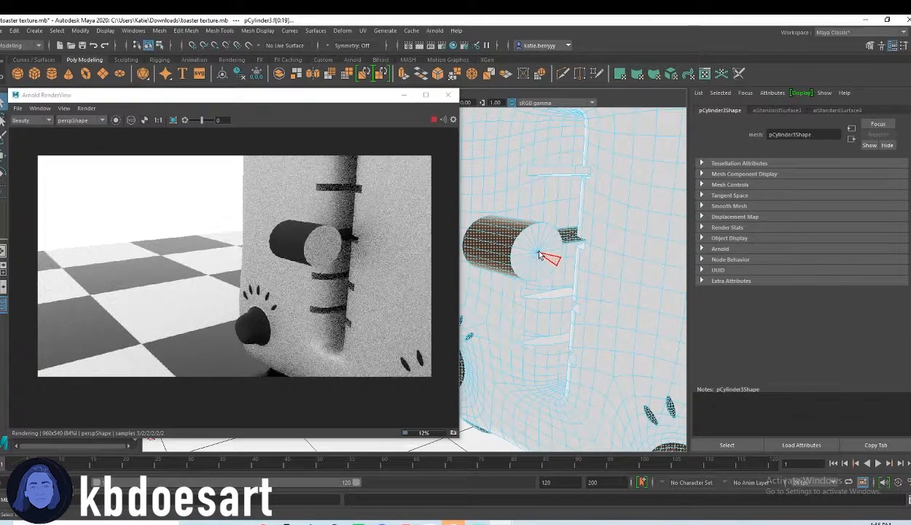
click(538, 251)
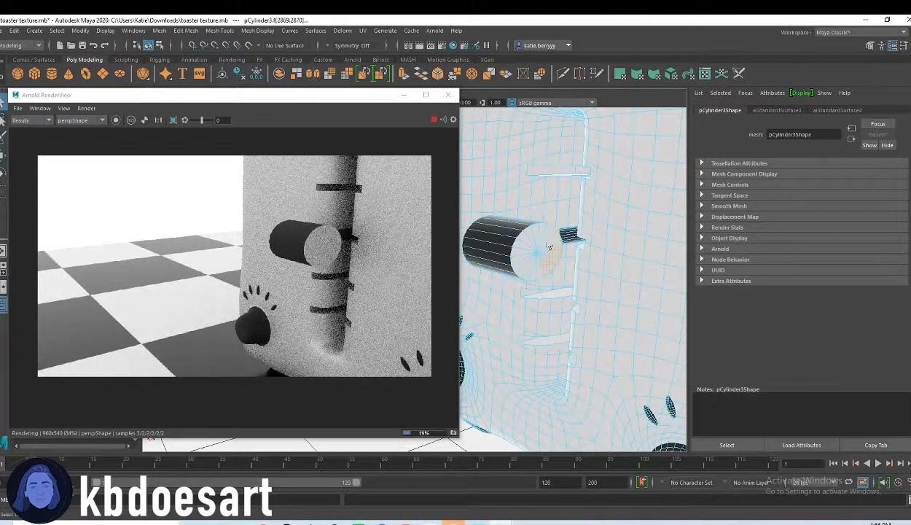
click(544, 279)
click(542, 276)
right_drag(538, 244, 617, 488)
alt+drag(497, 365, 589, 333)
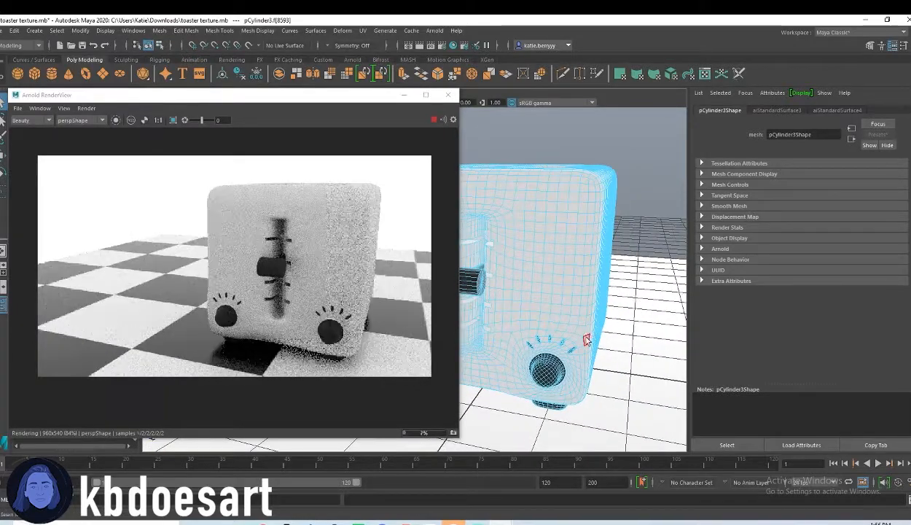
Open the render settings and set the output image format to jpeg.
click(107, 33)
mouse_move(135, 32)
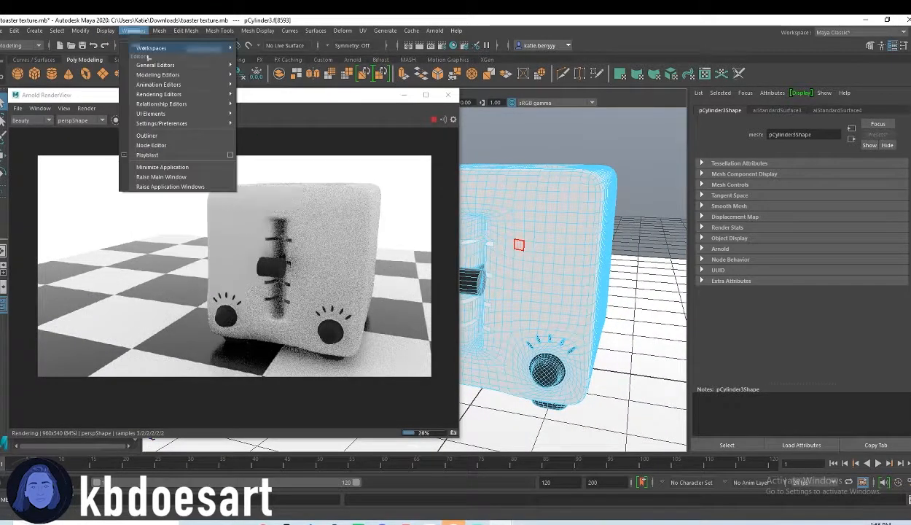
mouse_move(158, 94)
click(296, 134)
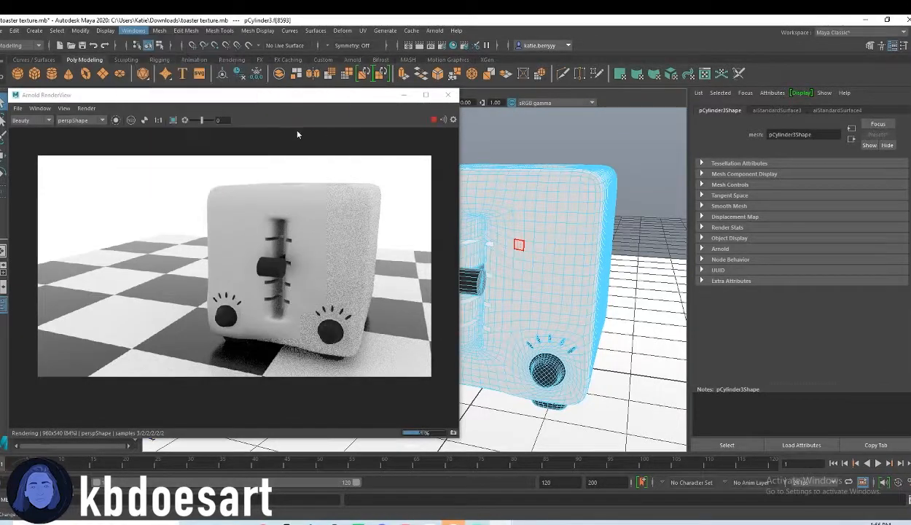
click(509, 221)
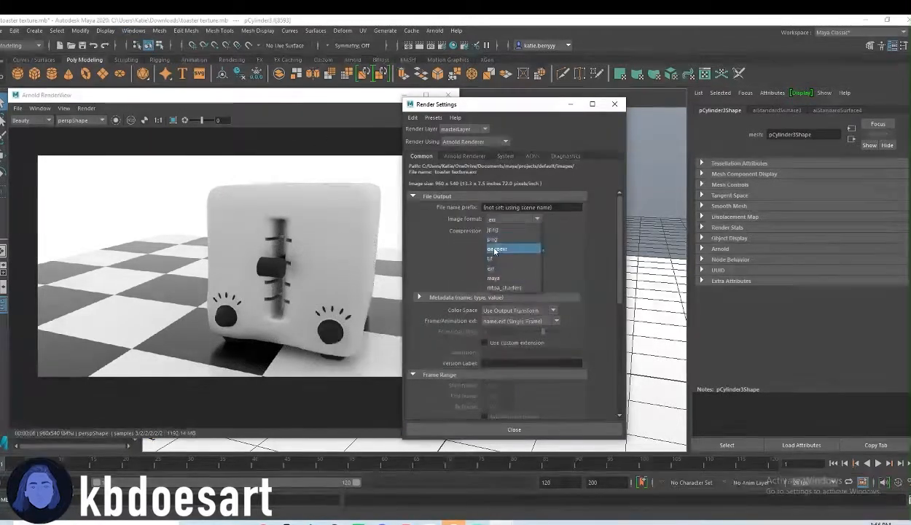
click(507, 230)
Set the render size to 1920 by 1080 pixels at a resolution of 300 pixels/inch and close the render settings.
scroll(507, 258, down, 5)
scroll(499, 306, down, 1)
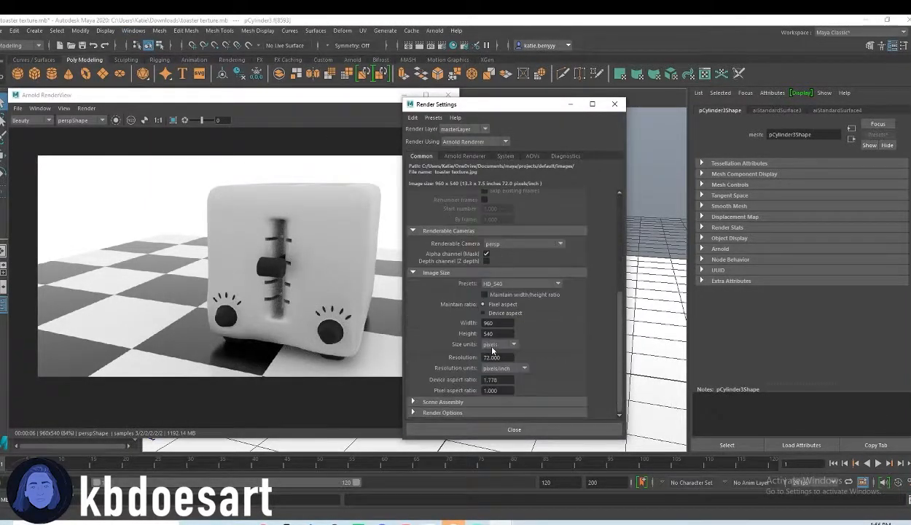
text(1920)
key(Tab)
text(1080)
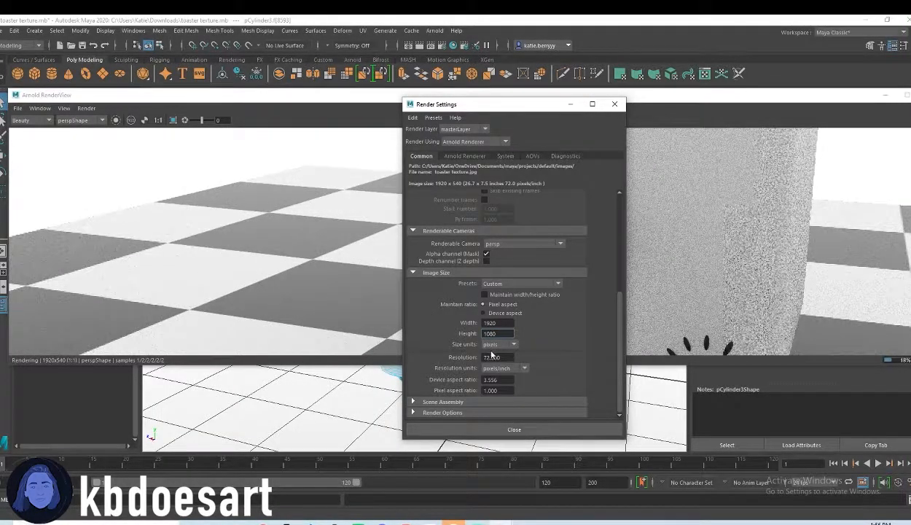
key(Tab)
text(300)
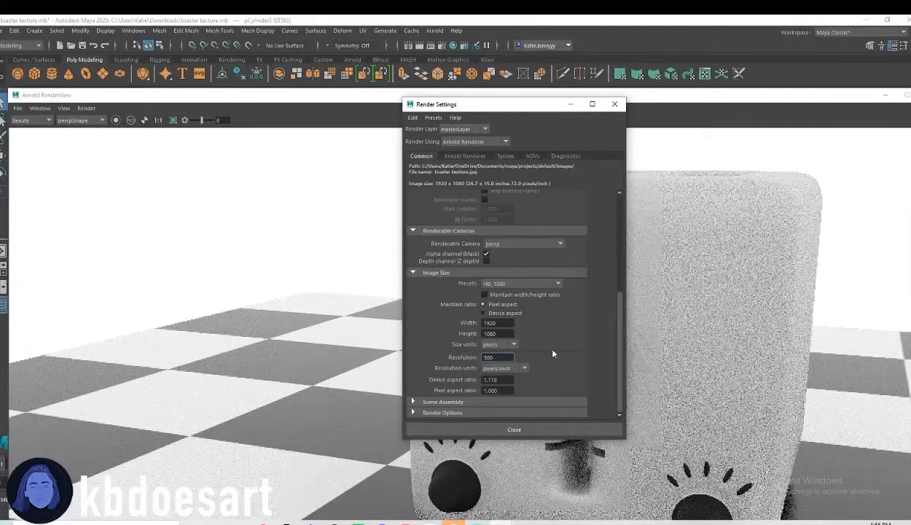
click(551, 429)
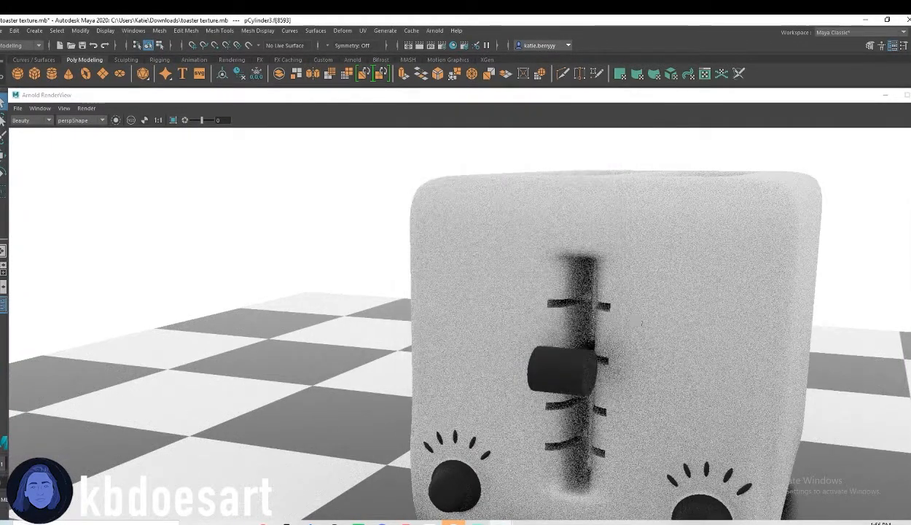
Shrink the oversized render window to show the whole image and reframe the toaster in the perspective camera.
drag(9, 88, 393, 299)
drag(613, 313, 226, 86)
scroll(316, 247, down, 3)
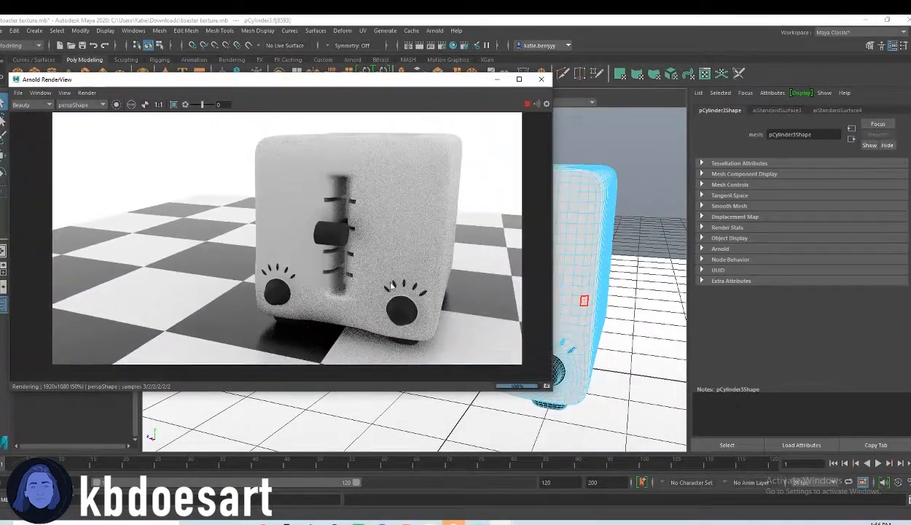
middle_drag(362, 285, 321, 279)
alt+drag(566, 319, 619, 285)
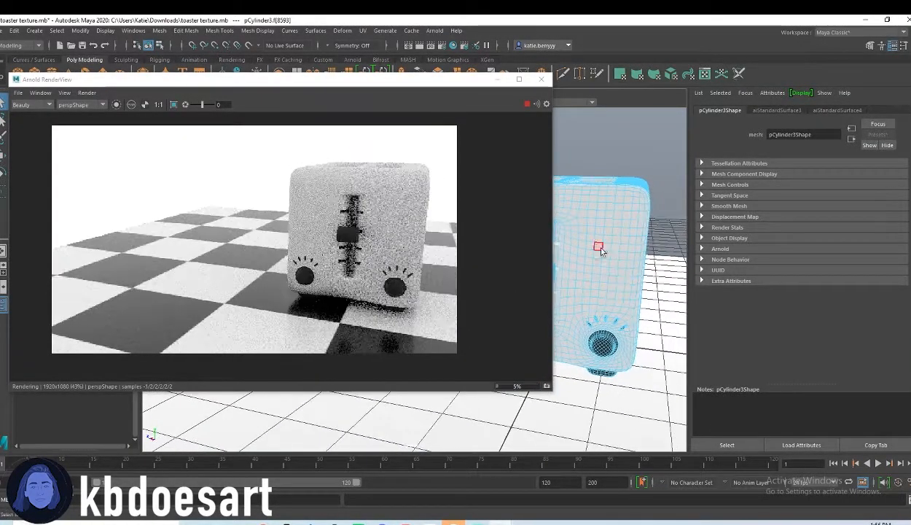
Lighten the toaster body material's base color and set its specular weight to 0, specular color to black and roughness to 0.
right_click(636, 199)
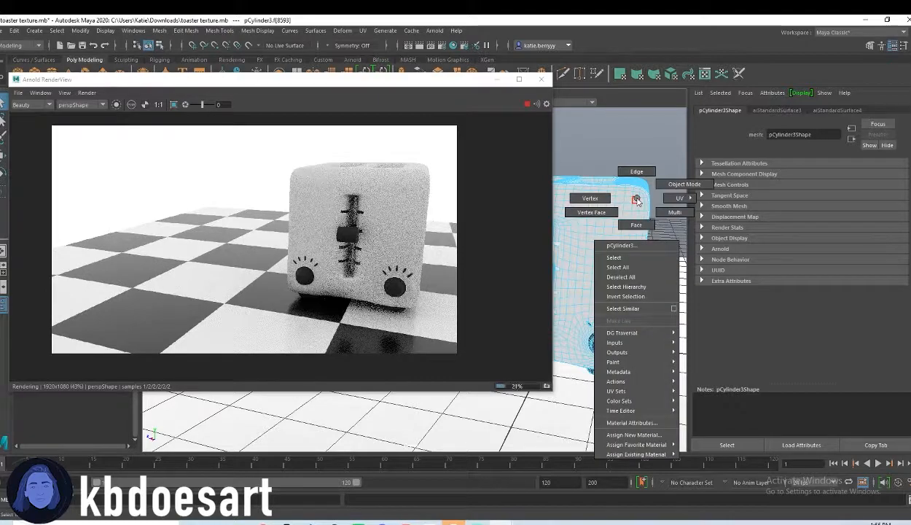
click(818, 111)
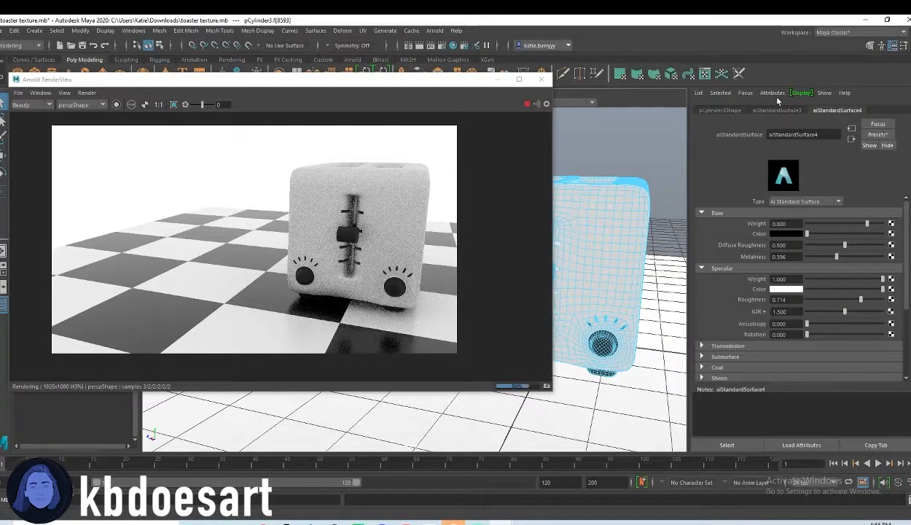
click(777, 110)
drag(882, 278, 792, 279)
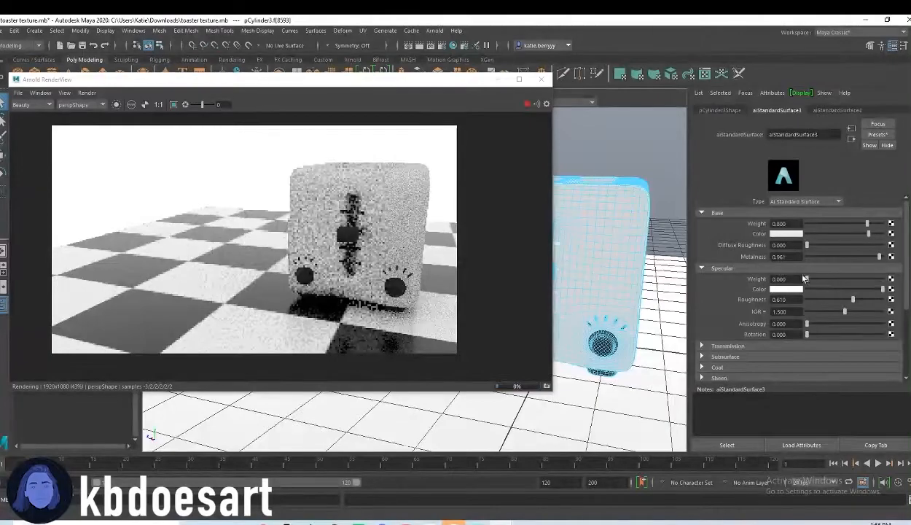
alt+right_drag(628, 286, 659, 286)
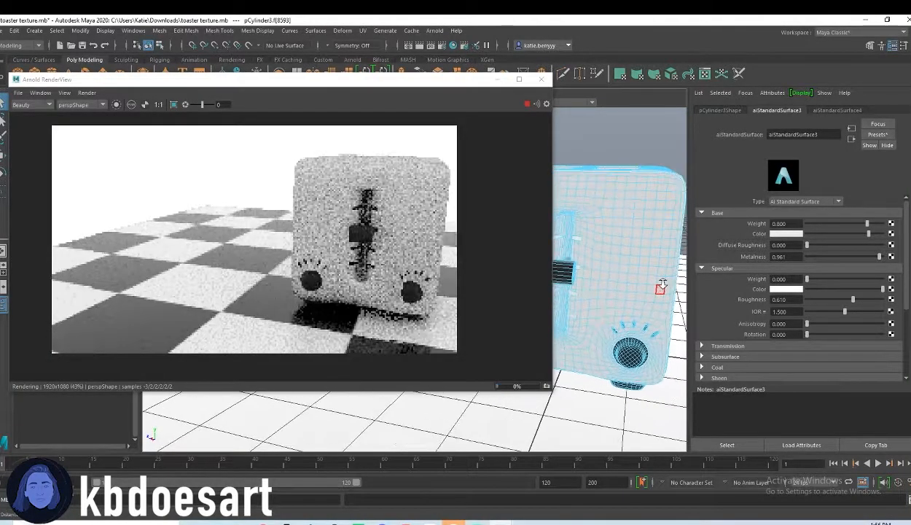
drag(822, 292, 762, 283)
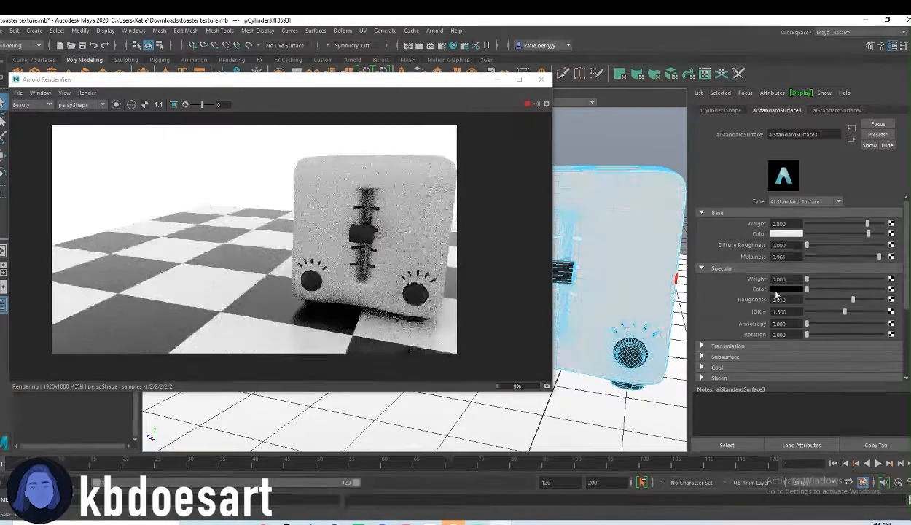
drag(815, 300, 784, 300)
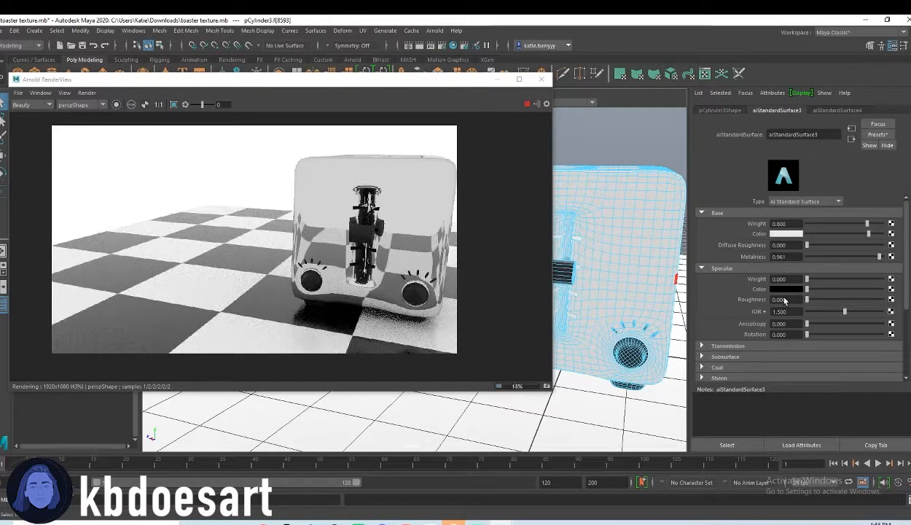
Set the body material's specular weight to 1.000, specular color to white and specular roughness to 0.260.
drag(808, 300, 886, 283)
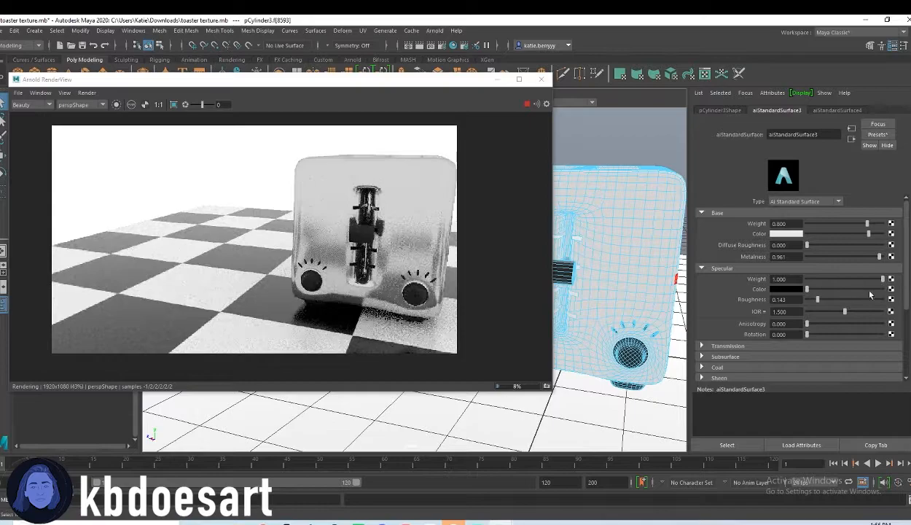
click(882, 289)
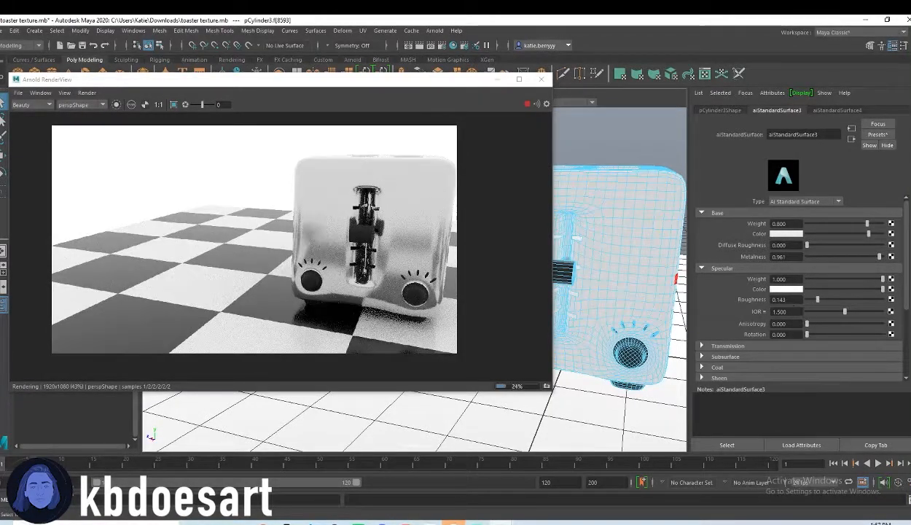
drag(818, 300, 826, 300)
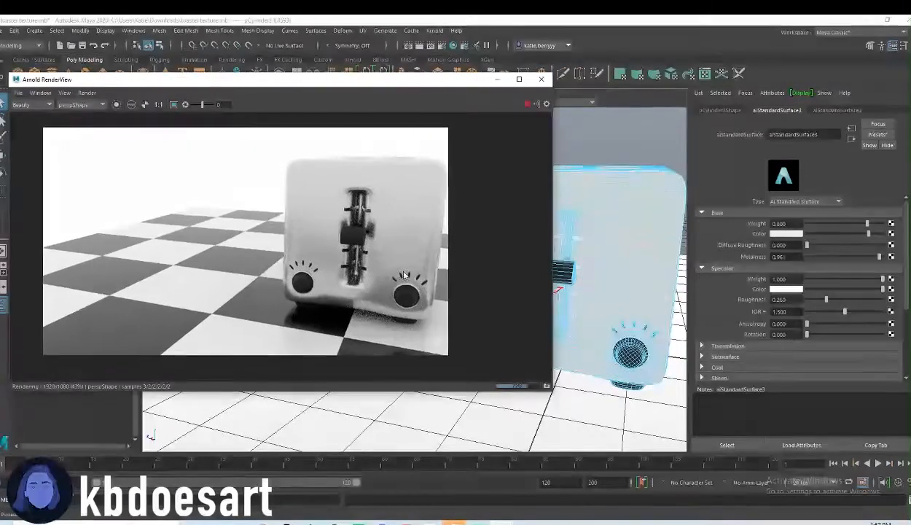
Check the toaster from a higher angle and set the body material's specular roughness to 0.331 and IOR to 0.592.
alt+drag(646, 291, 562, 282)
alt+drag(616, 290, 589, 284)
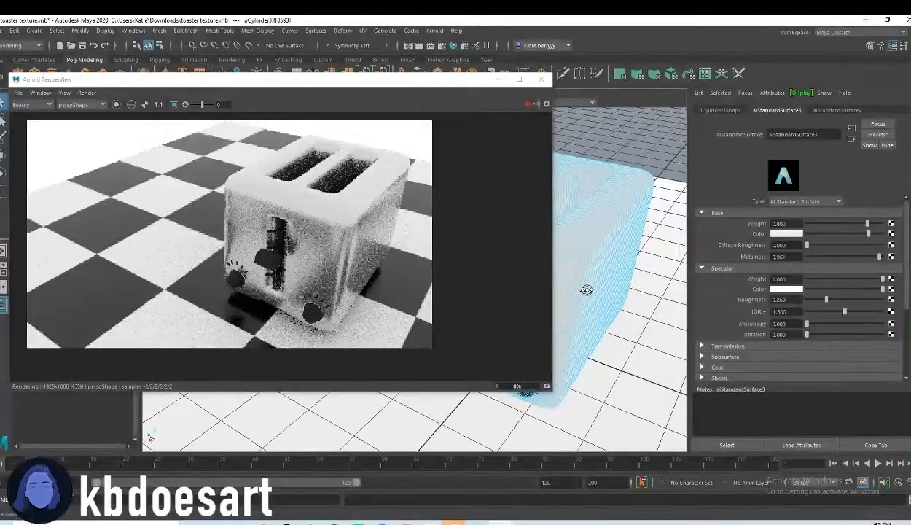
click(832, 299)
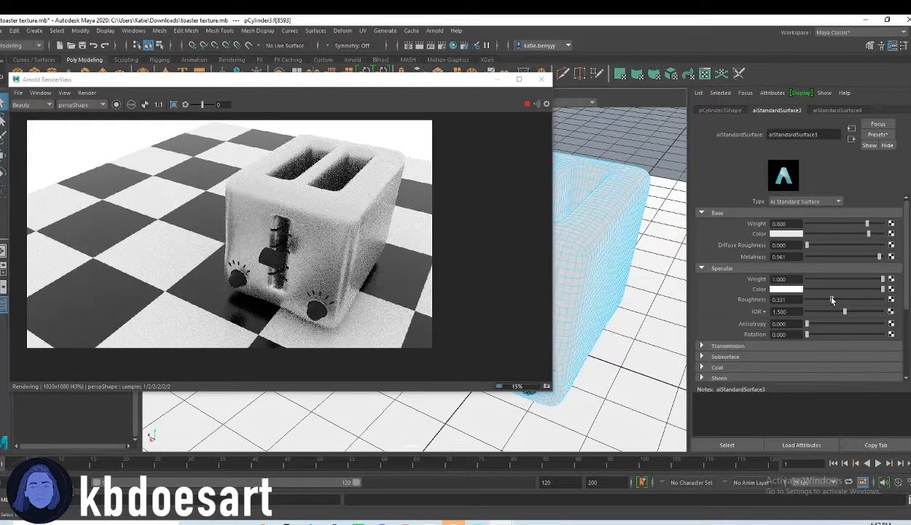
mouse_move(588, 327)
alt+mouse_down()
mouse_move(576, 324)
mouse_move(596, 322)
alt+mouse_up()
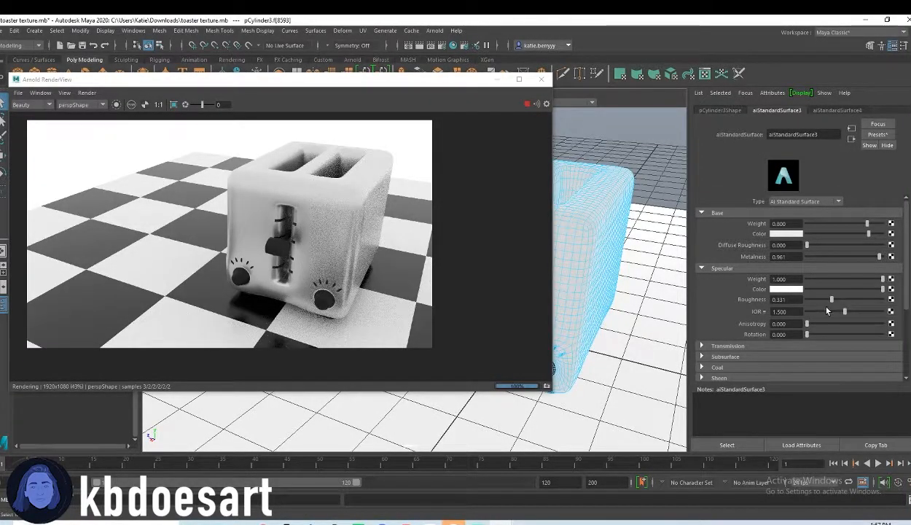
drag(826, 310, 822, 333)
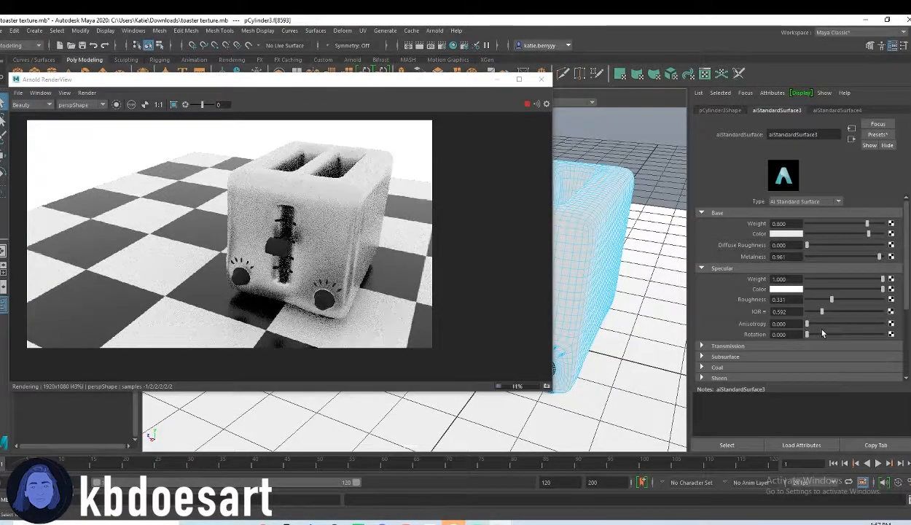